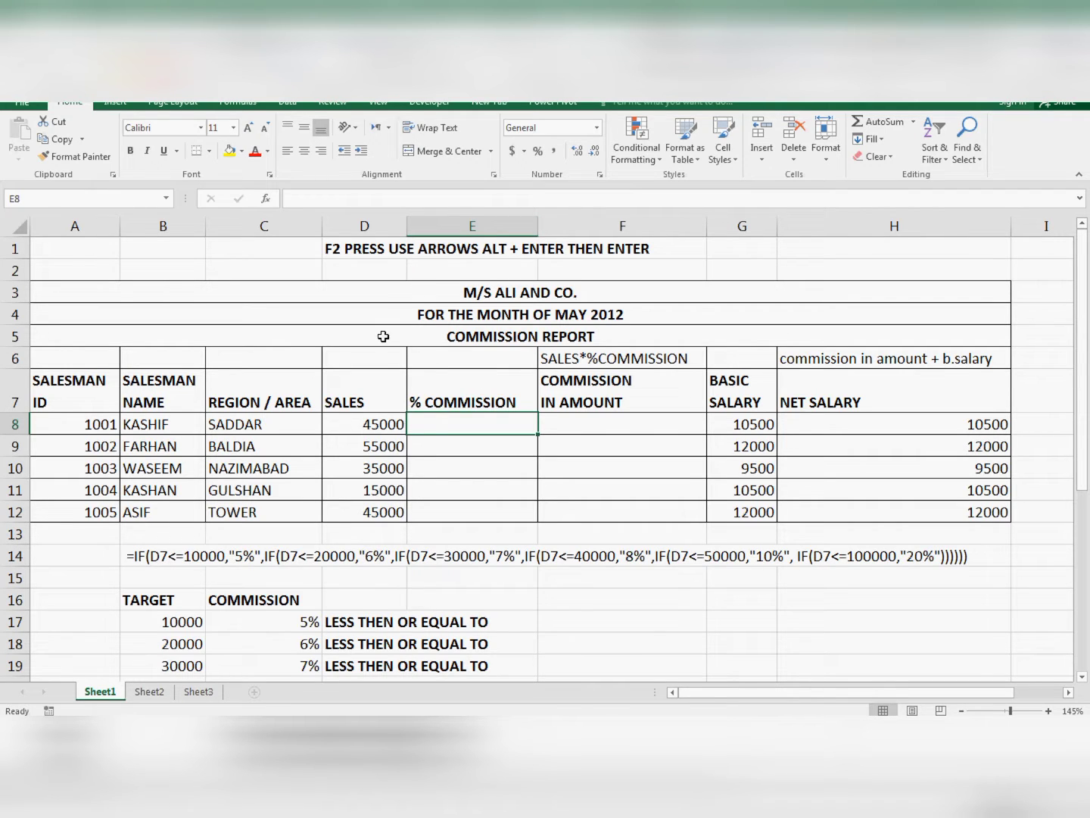
- Examine the report title rows and the salesman ID and name columns of the commission report
{"action": "left_click", "coordinate": [460, 337]}
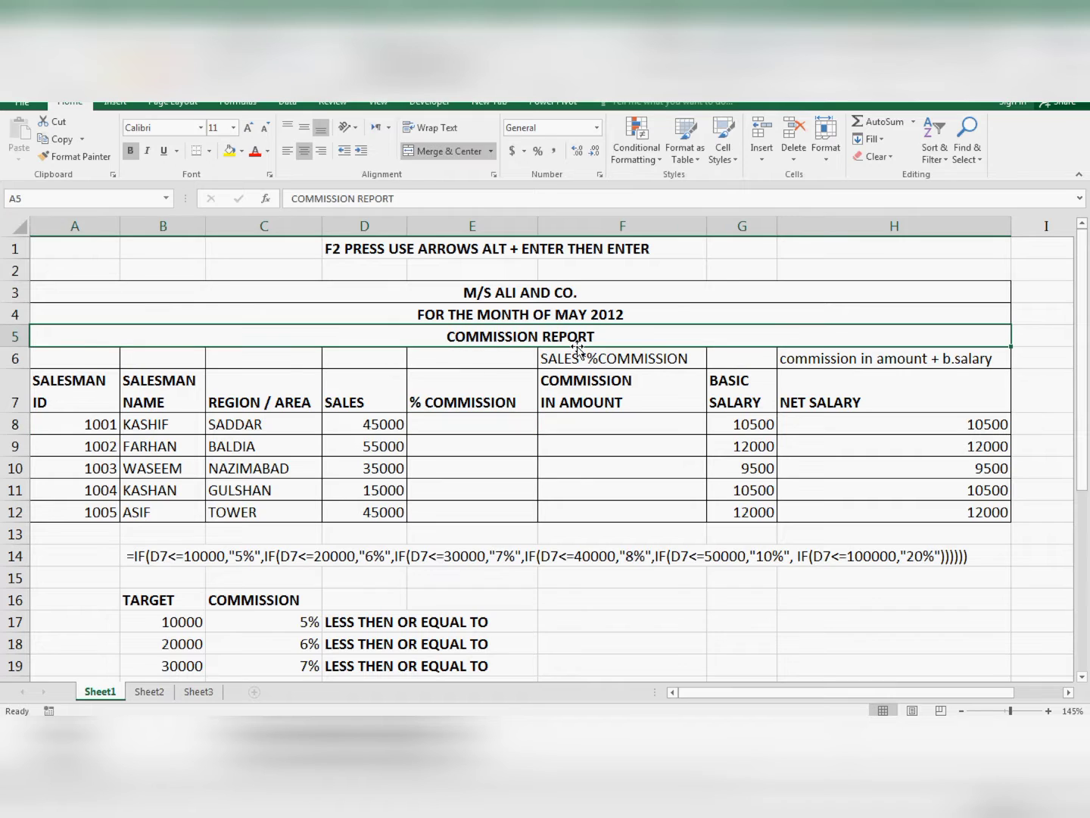
{"action": "left_click", "coordinate": [429, 294]}
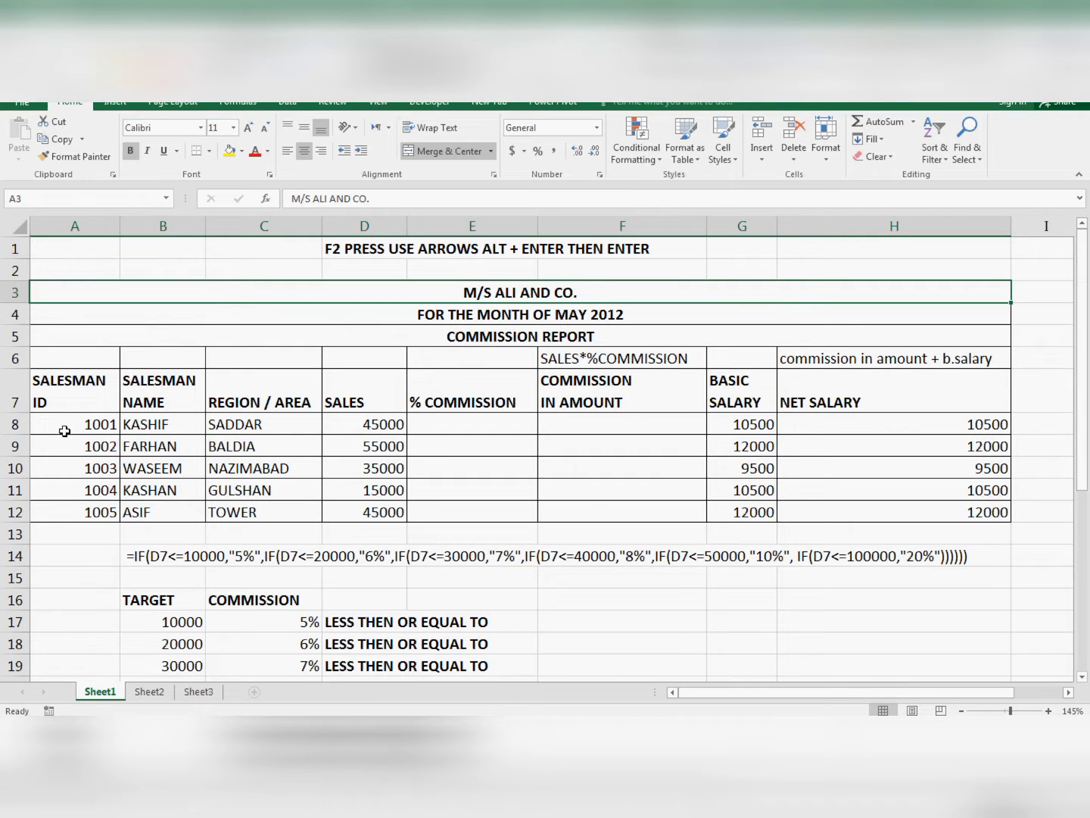
{"action": "left_click", "coordinate": [66, 399]}
{"action": "left_click", "coordinate": [63, 428]}
{"action": "left_click", "coordinate": [68, 448]}
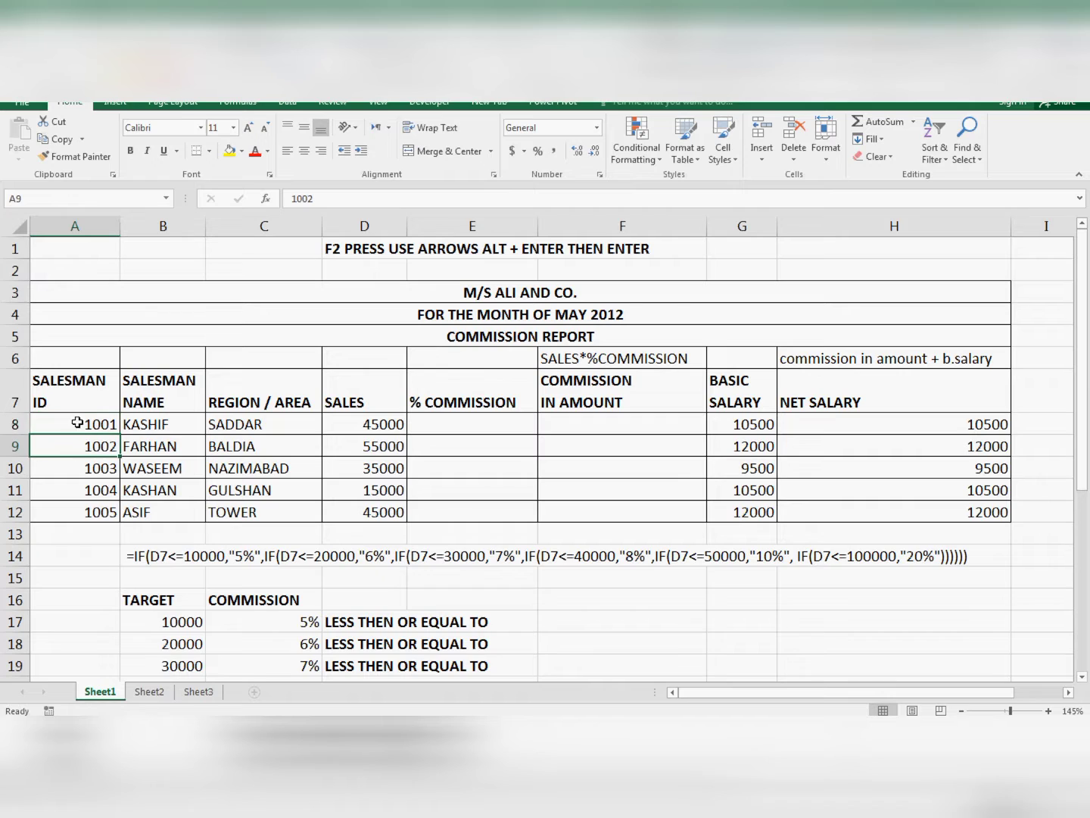
{"action": "left_click", "coordinate": [76, 422]}
{"action": "left_click", "coordinate": [68, 450]}
{"action": "left_click", "coordinate": [77, 491]}
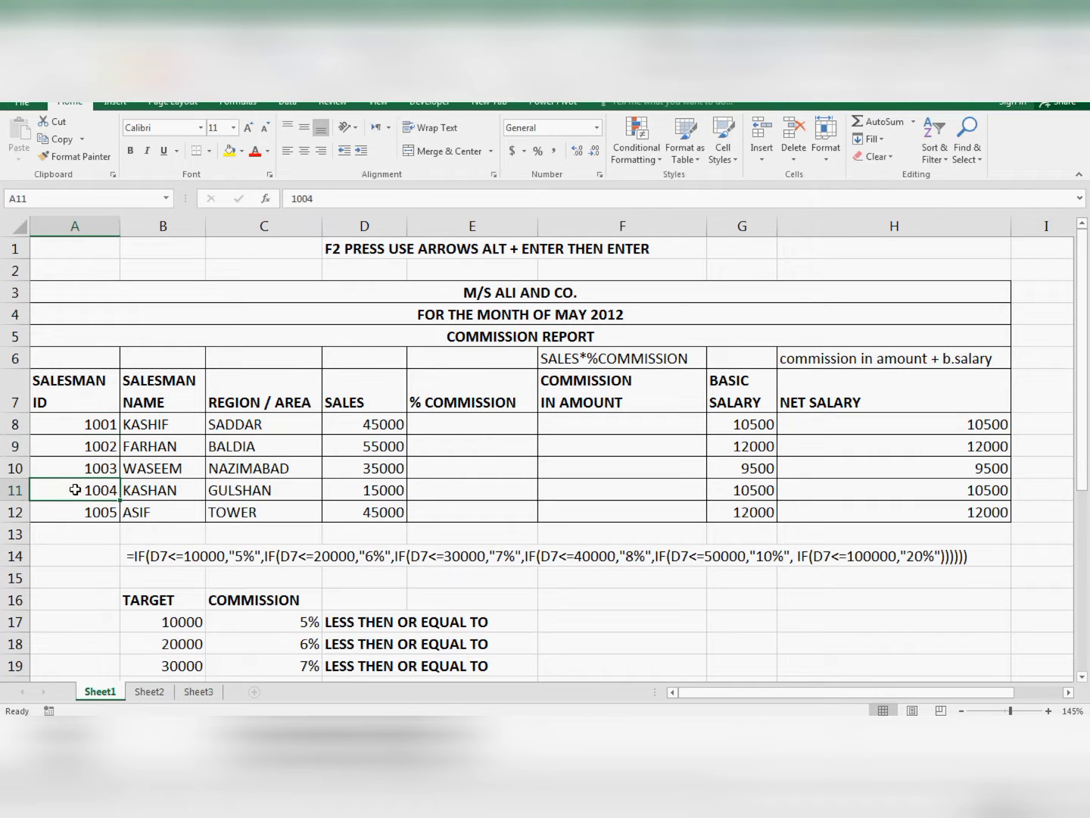
{"action": "left_click", "coordinate": [80, 447]}
{"action": "left_click", "coordinate": [76, 490]}
{"action": "left_click", "coordinate": [154, 411]}
{"action": "left_click", "coordinate": [151, 446]}
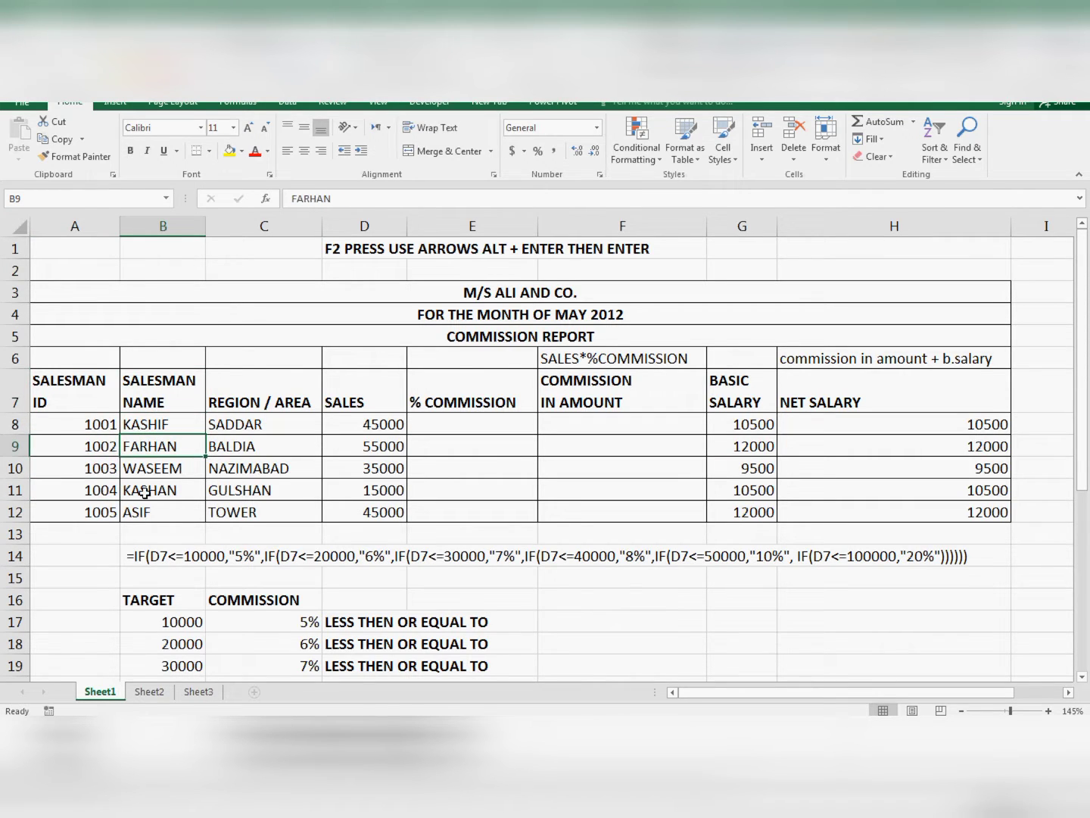
{"action": "left_click", "coordinate": [147, 489]}
- Examine the region/area and sales entries for the salesmen in rows 8 to 12
{"action": "left_click", "coordinate": [240, 423]}
{"action": "left_click", "coordinate": [252, 463]}
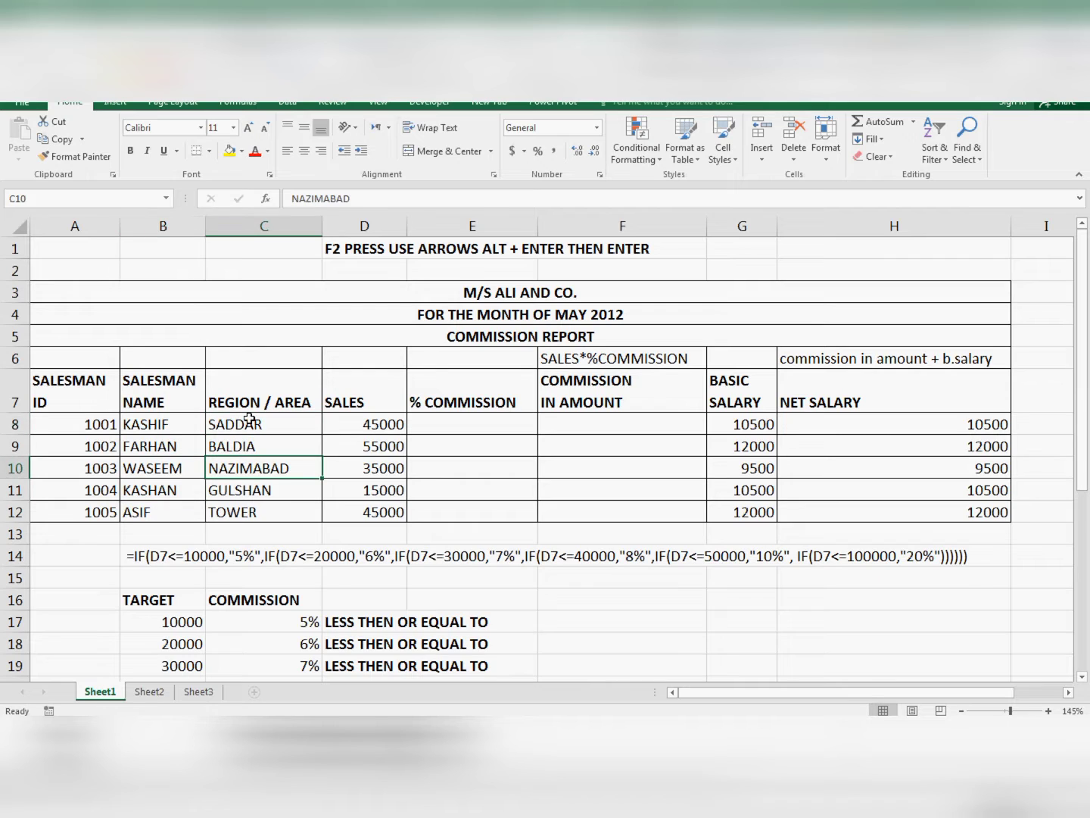
{"action": "left_click", "coordinate": [249, 420]}
{"action": "left_click", "coordinate": [245, 462]}
{"action": "left_click", "coordinate": [245, 493]}
{"action": "left_click", "coordinate": [237, 428]}
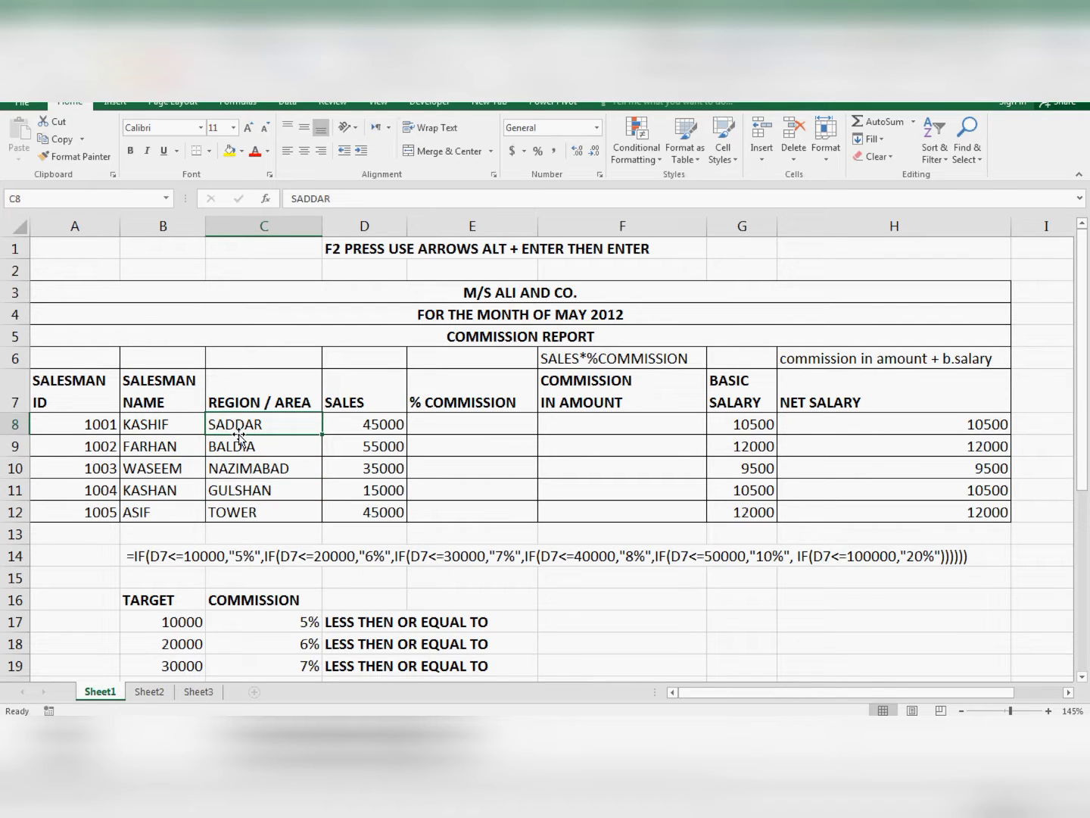
{"action": "left_click", "coordinate": [238, 467]}
{"action": "left_click", "coordinate": [231, 502]}
{"action": "left_click", "coordinate": [235, 429]}
{"action": "left_click", "coordinate": [232, 483]}
{"action": "left_click", "coordinate": [241, 442]}
{"action": "left_click", "coordinate": [239, 463]}
{"action": "left_click", "coordinate": [237, 516]}
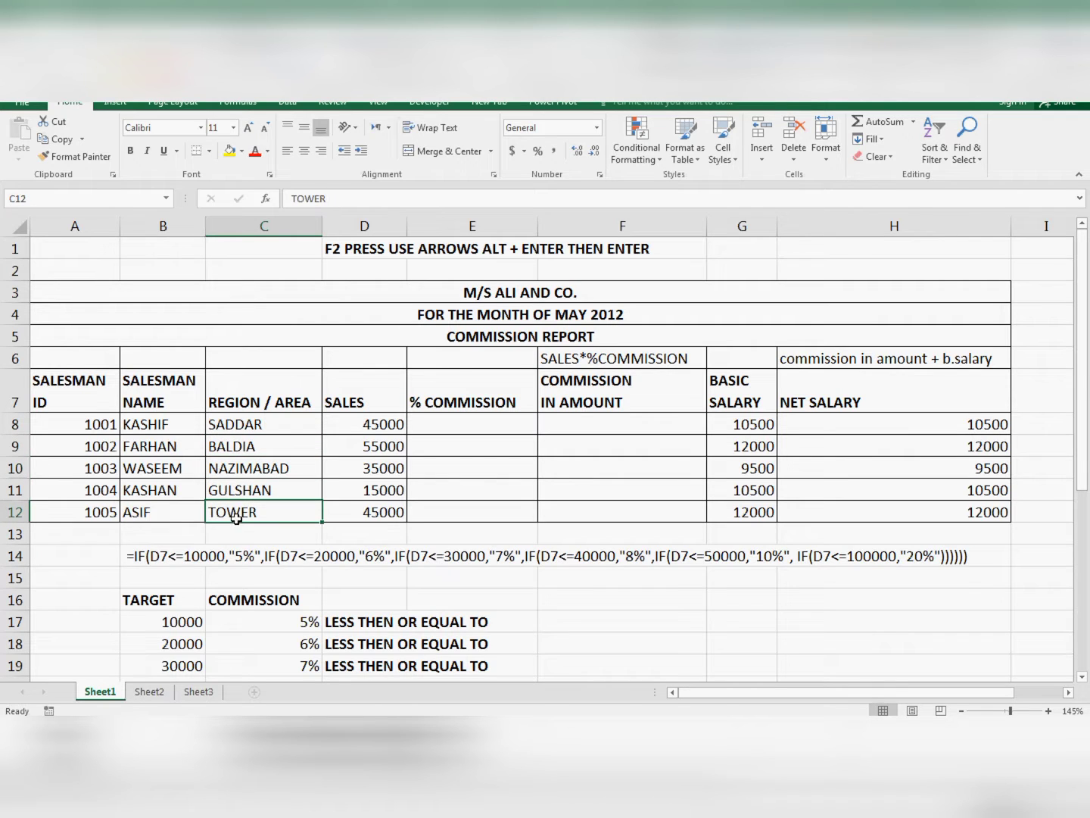
{"action": "left_click", "coordinate": [368, 423]}
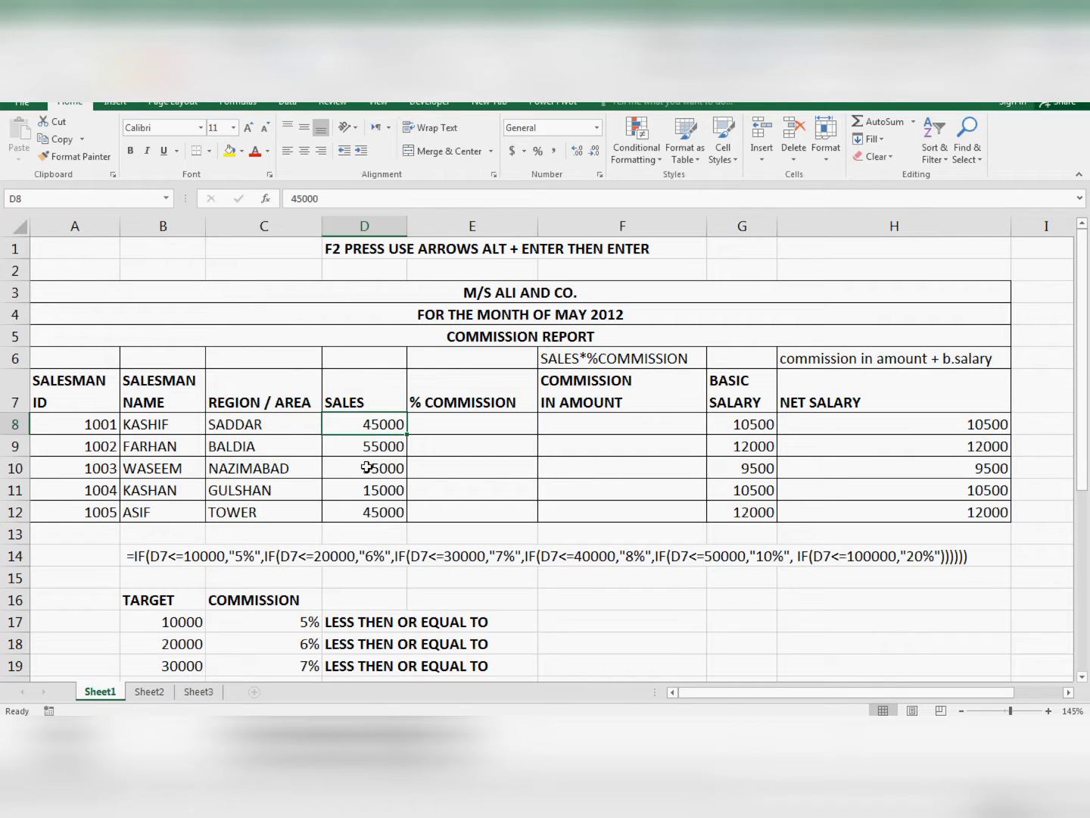
{"action": "left_click", "coordinate": [369, 466]}
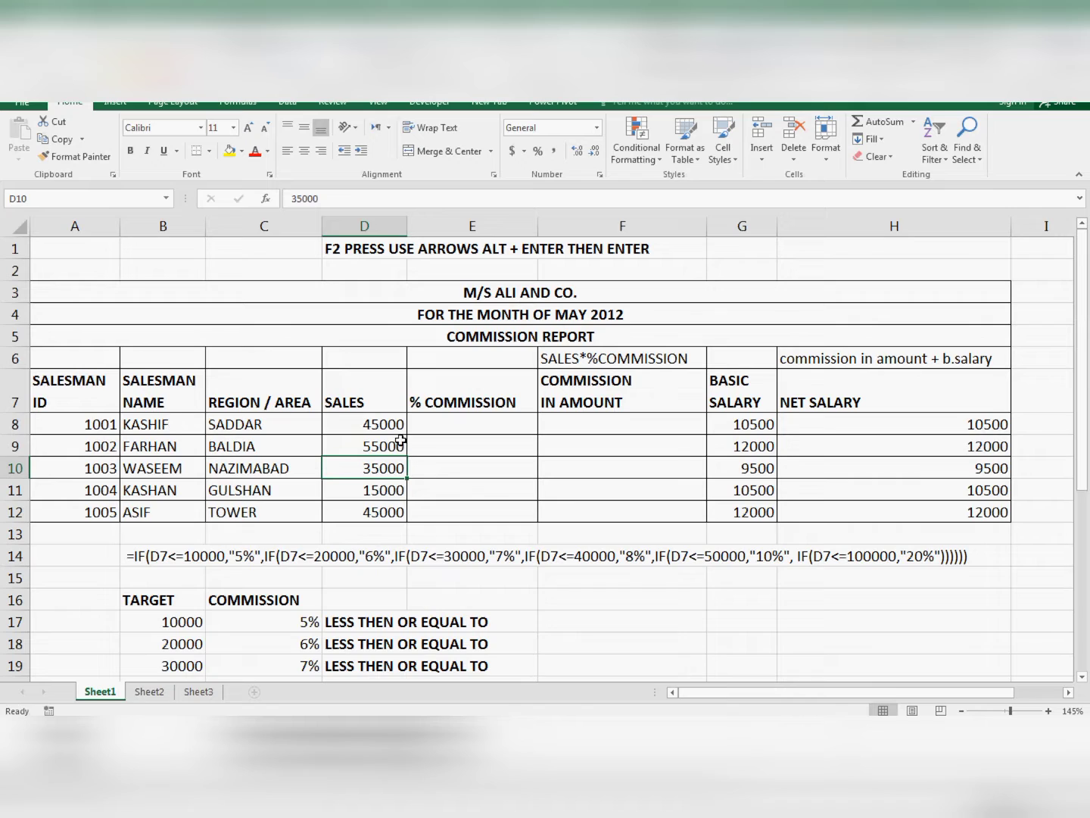
{"action": "left_click", "coordinate": [330, 428]}
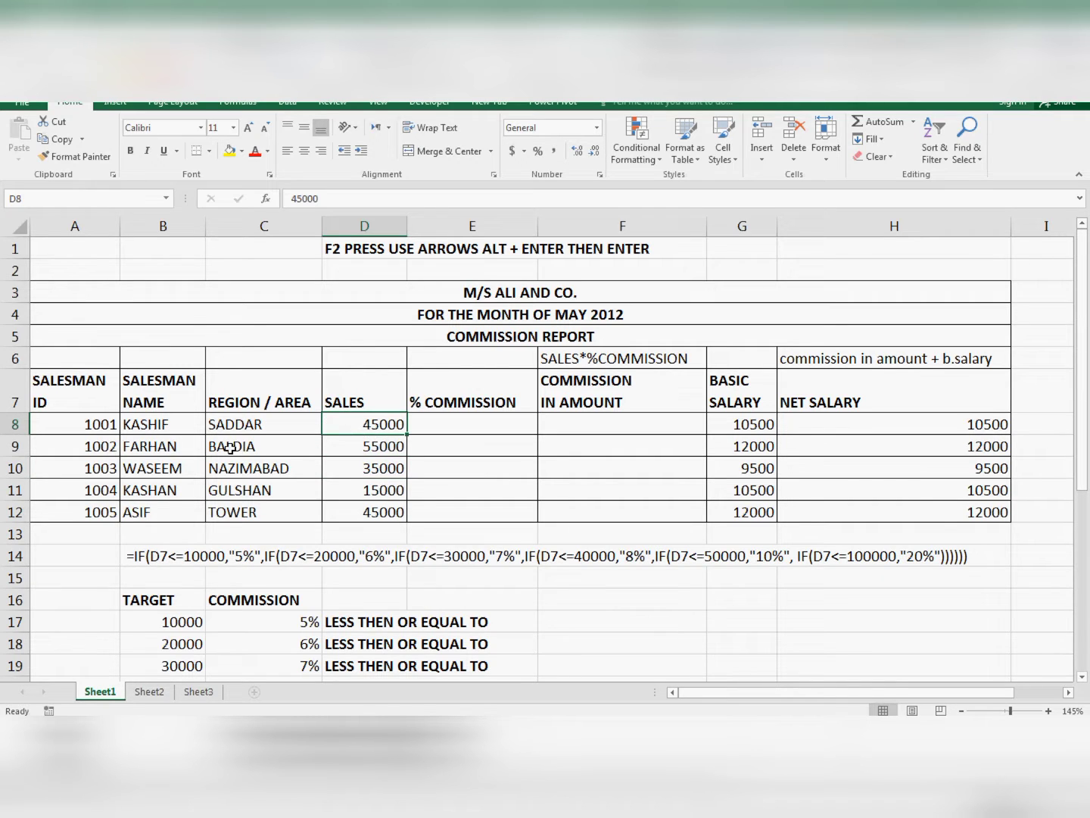
{"action": "left_click", "coordinate": [371, 445]}
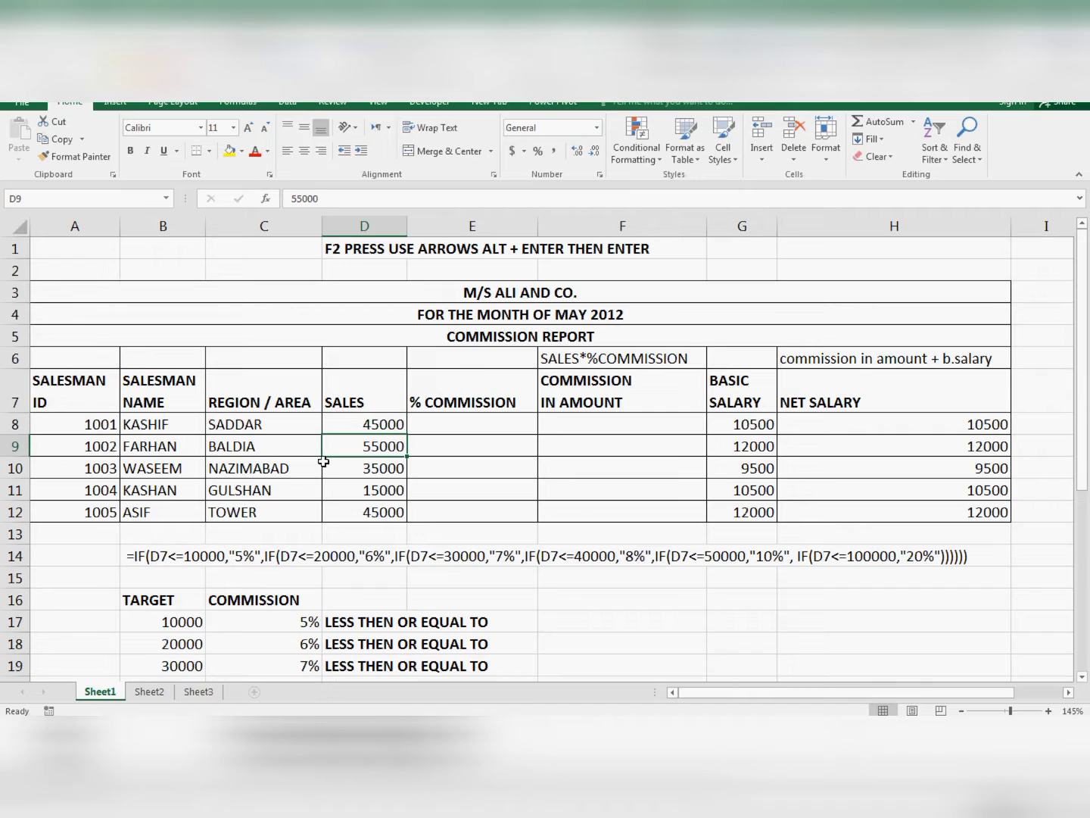
{"action": "left_click", "coordinate": [369, 467]}
{"action": "left_click", "coordinate": [361, 515]}
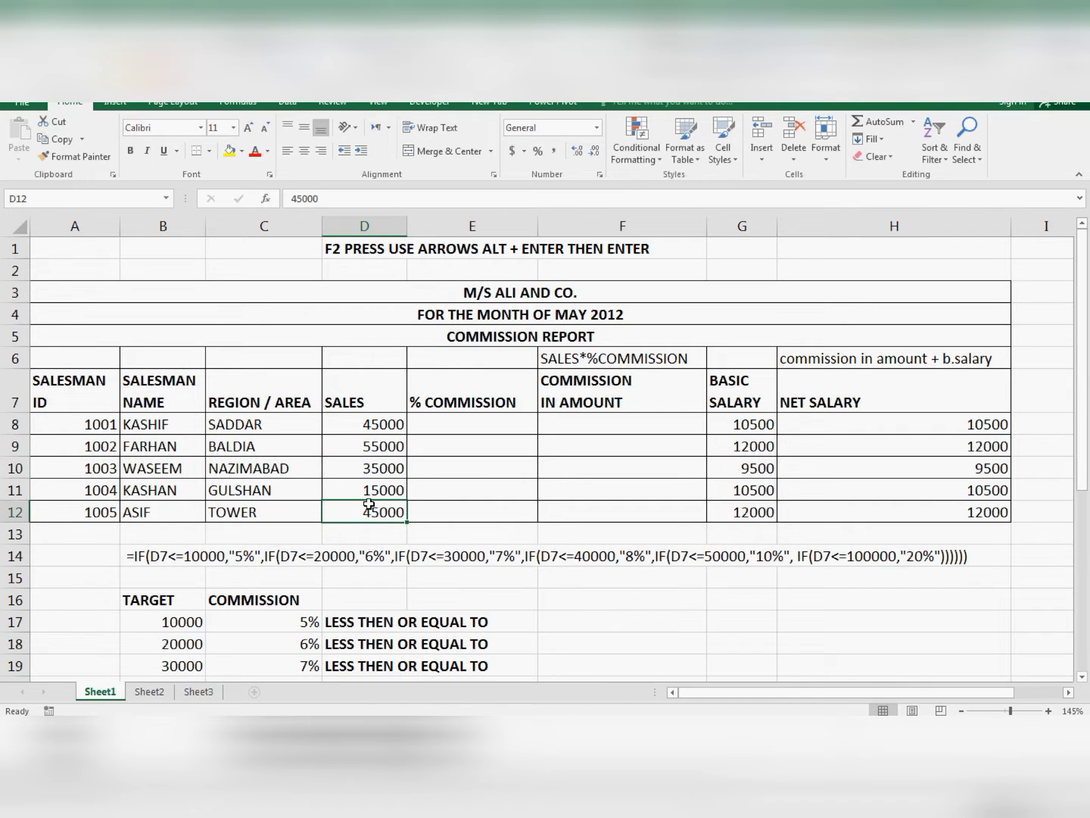
- Start a nested IF formula in the % COMMISSION cell E8 that returns "5%" when D8<=10000
{"action": "left_click", "coordinate": [465, 425]}
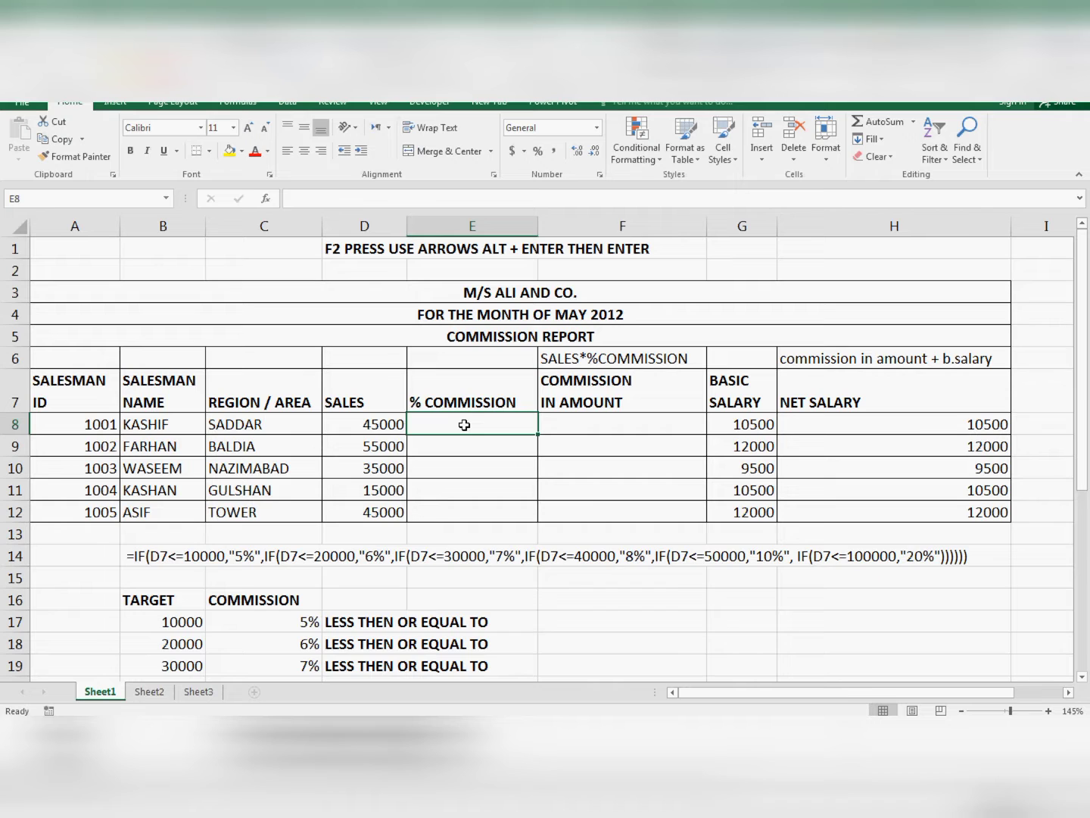
{"action": "scroll", "coordinate": [464, 425], "scroll_direction": "down", "scroll_amount": 2}
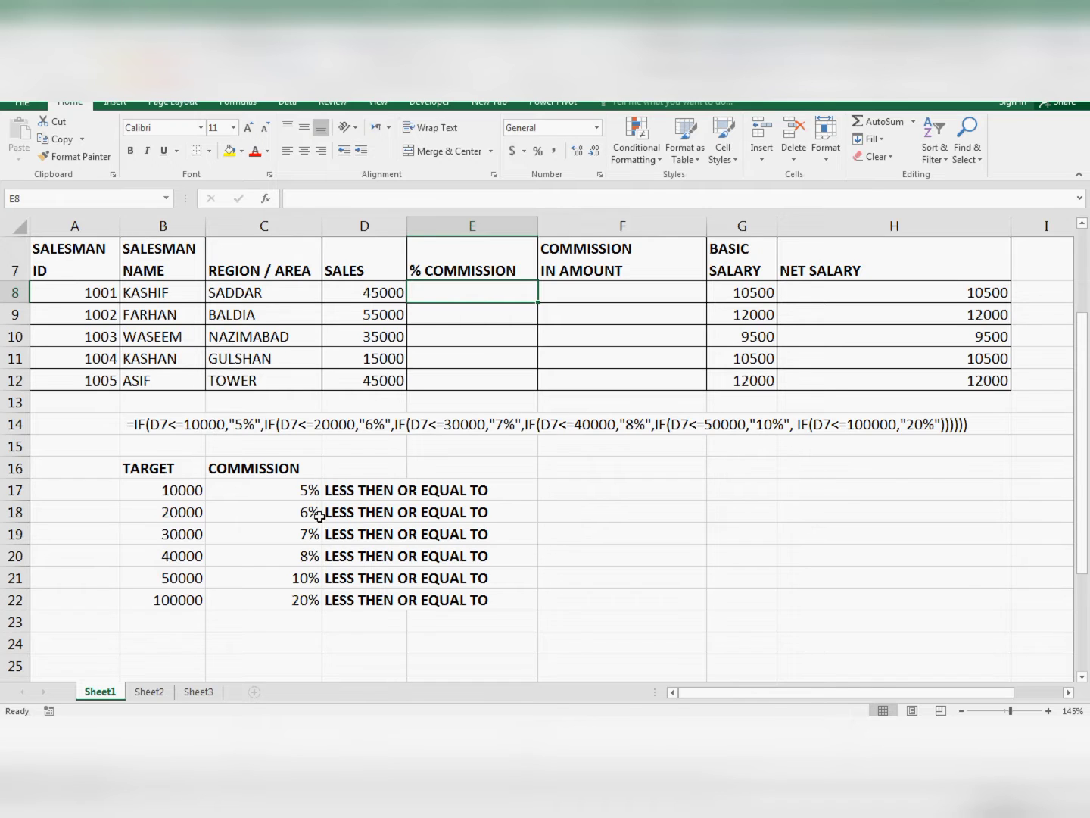
{"action": "scroll", "coordinate": [321, 510], "scroll_direction": "up", "scroll_amount": 1}
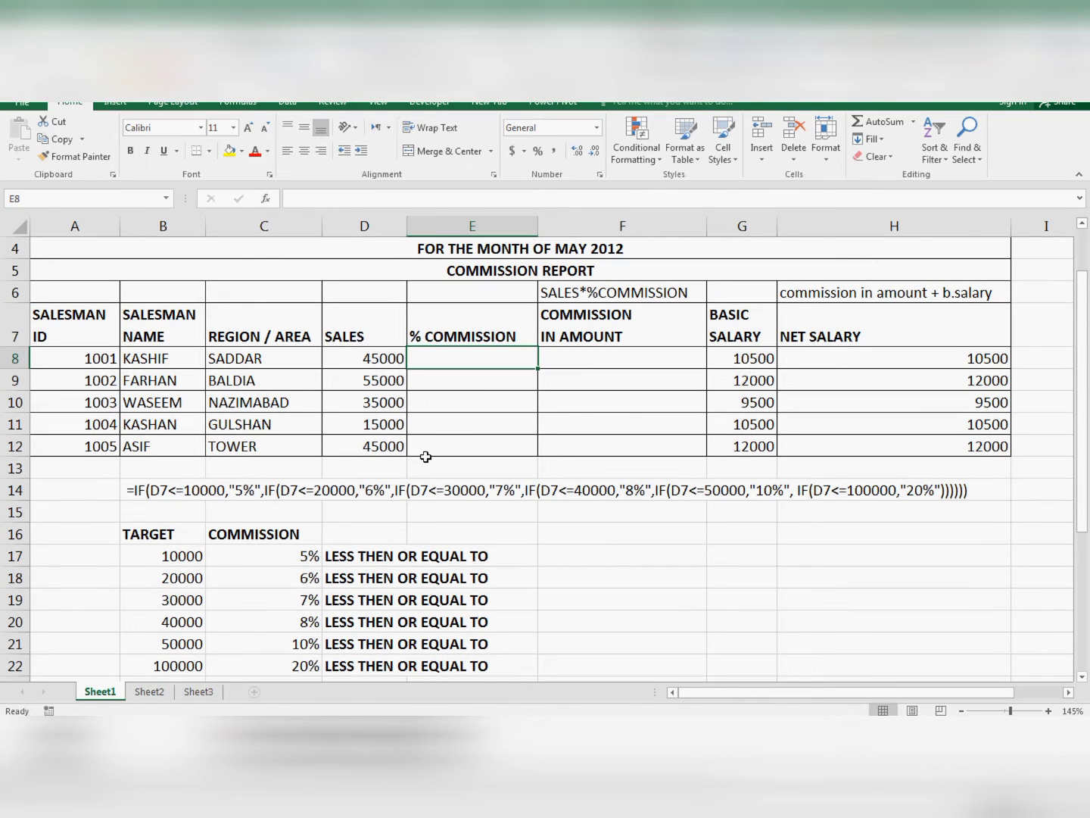
{"action": "scroll", "coordinate": [426, 456], "scroll_direction": "down", "scroll_amount": 1}
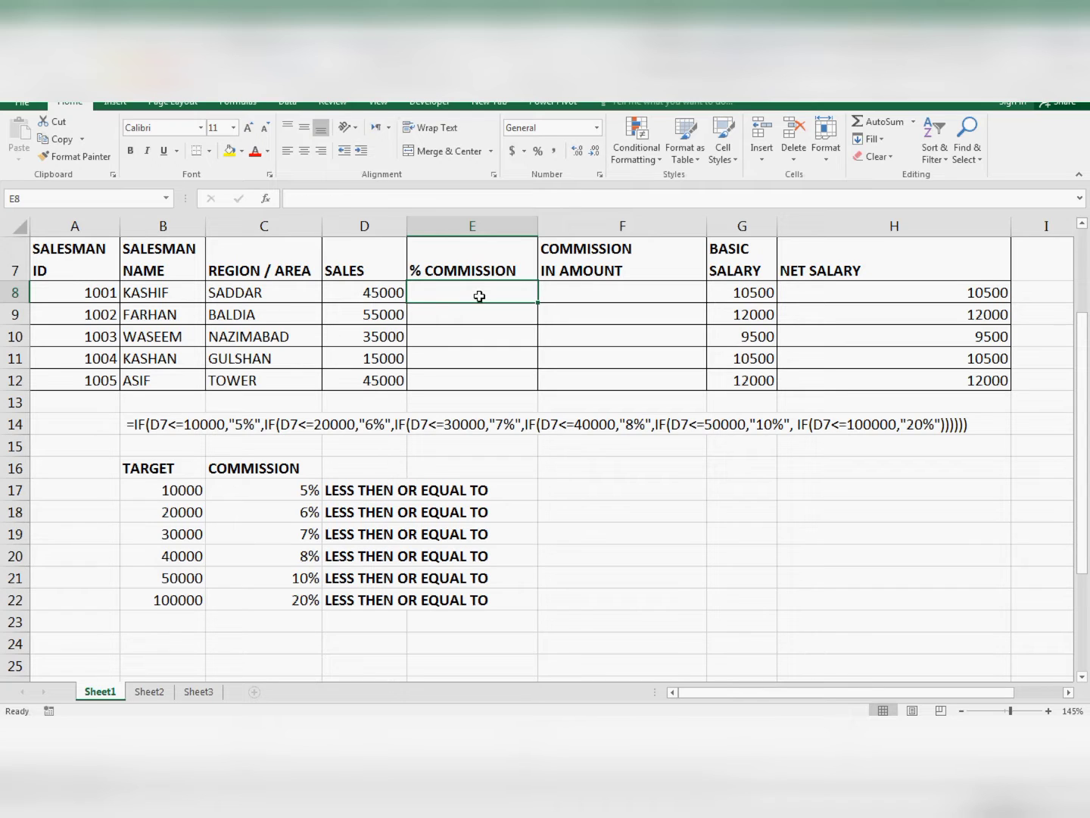
{"action": "type", "text": "="}
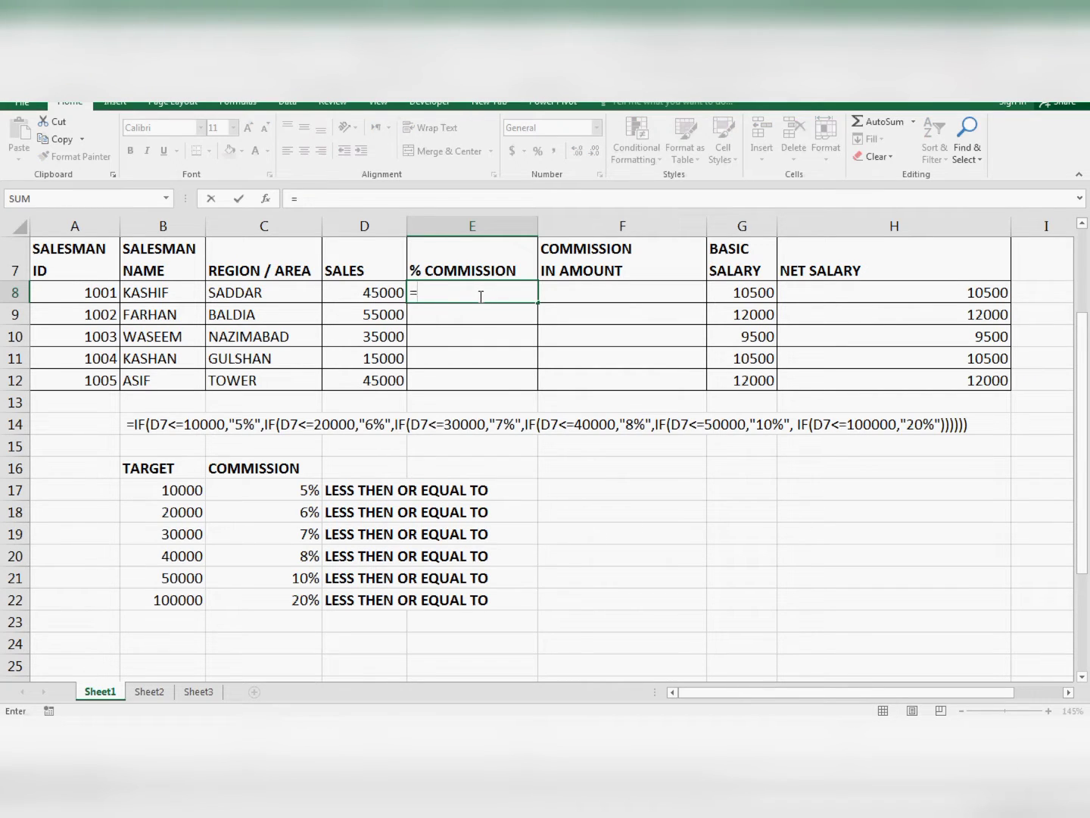
{"action": "type", "text": "IF("}
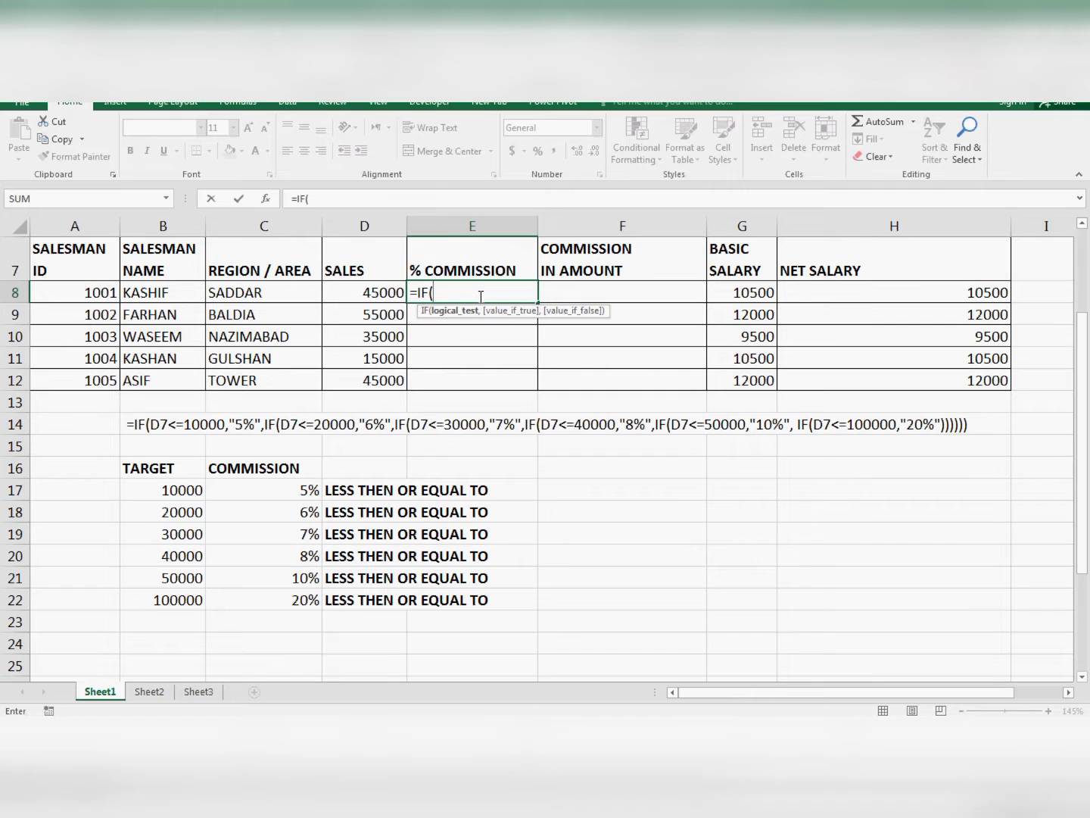
{"action": "key", "text": "Left"}
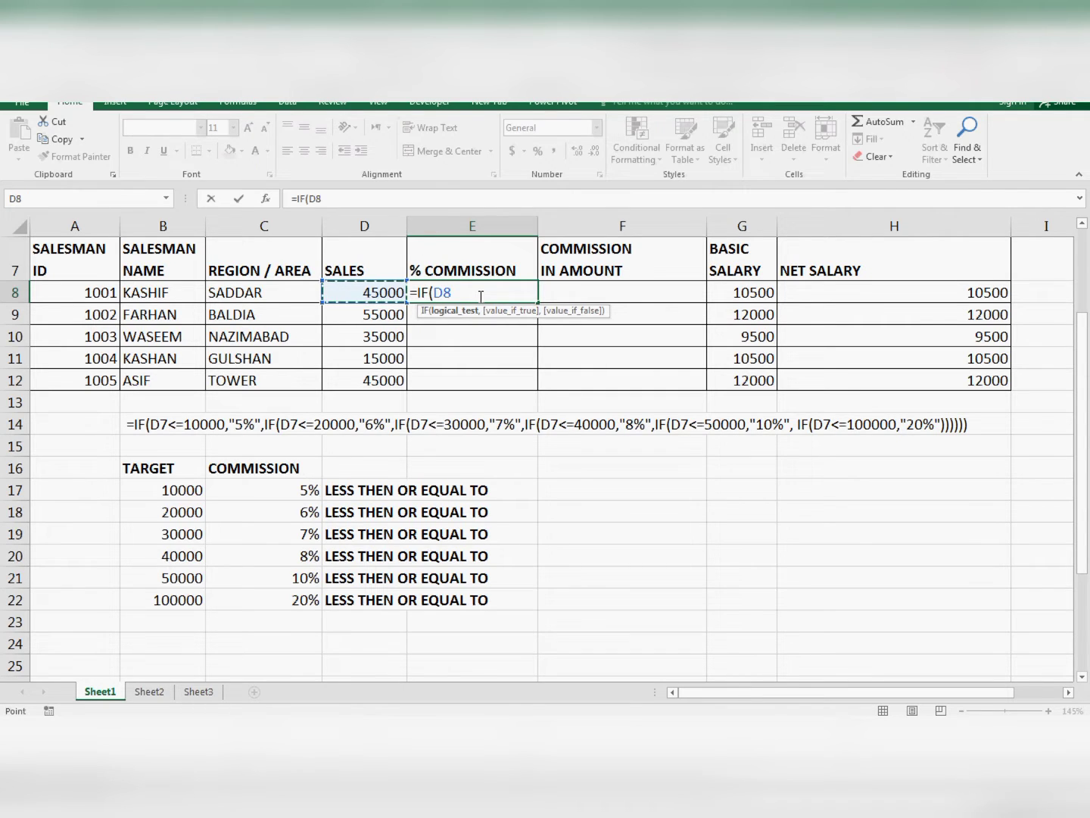
{"action": "type", "text": "<=10000,"}
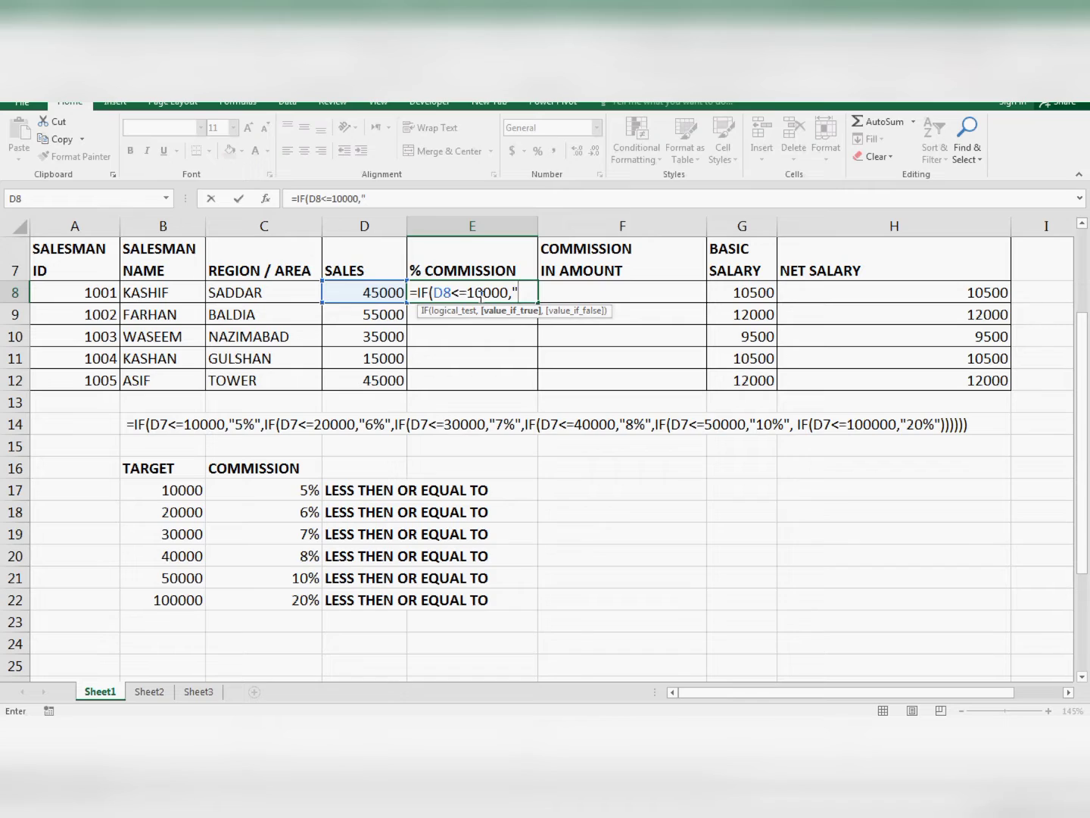
{"action": "type", "text": "\"5%\",IF("}
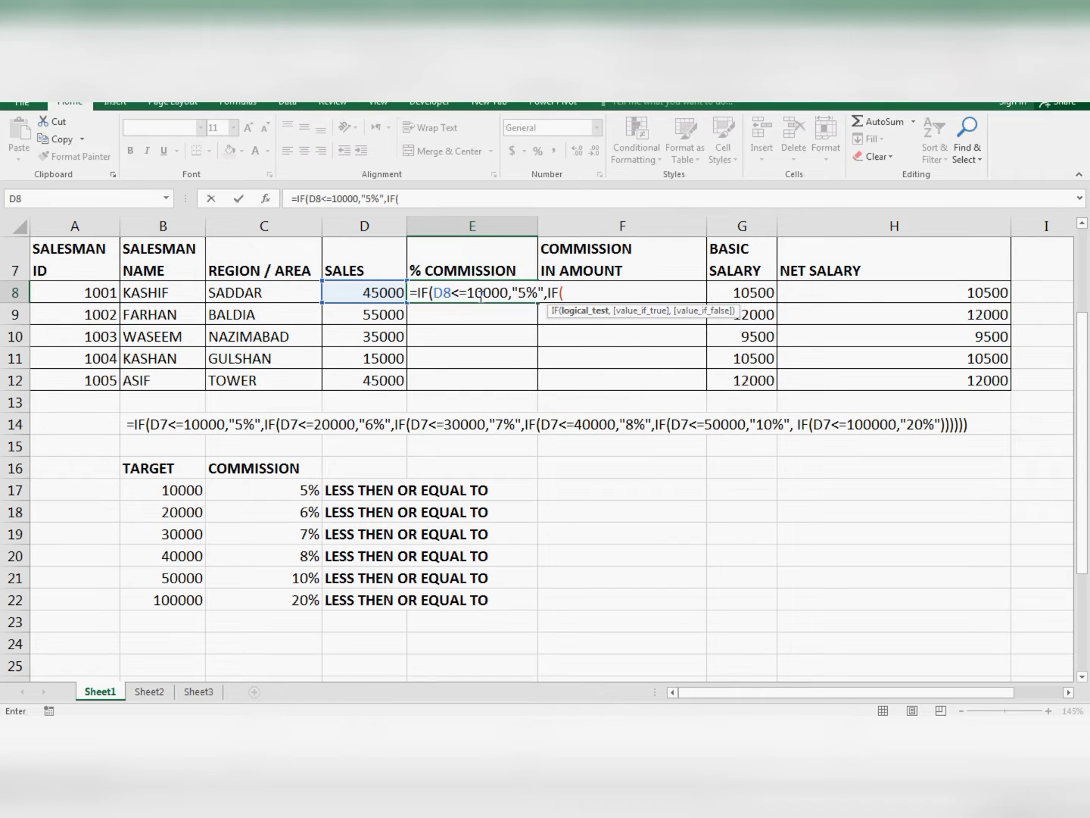
- Add a second IF condition to the E8 formula that returns "6%" when D8<=20000
{"action": "key", "text": "Left"}
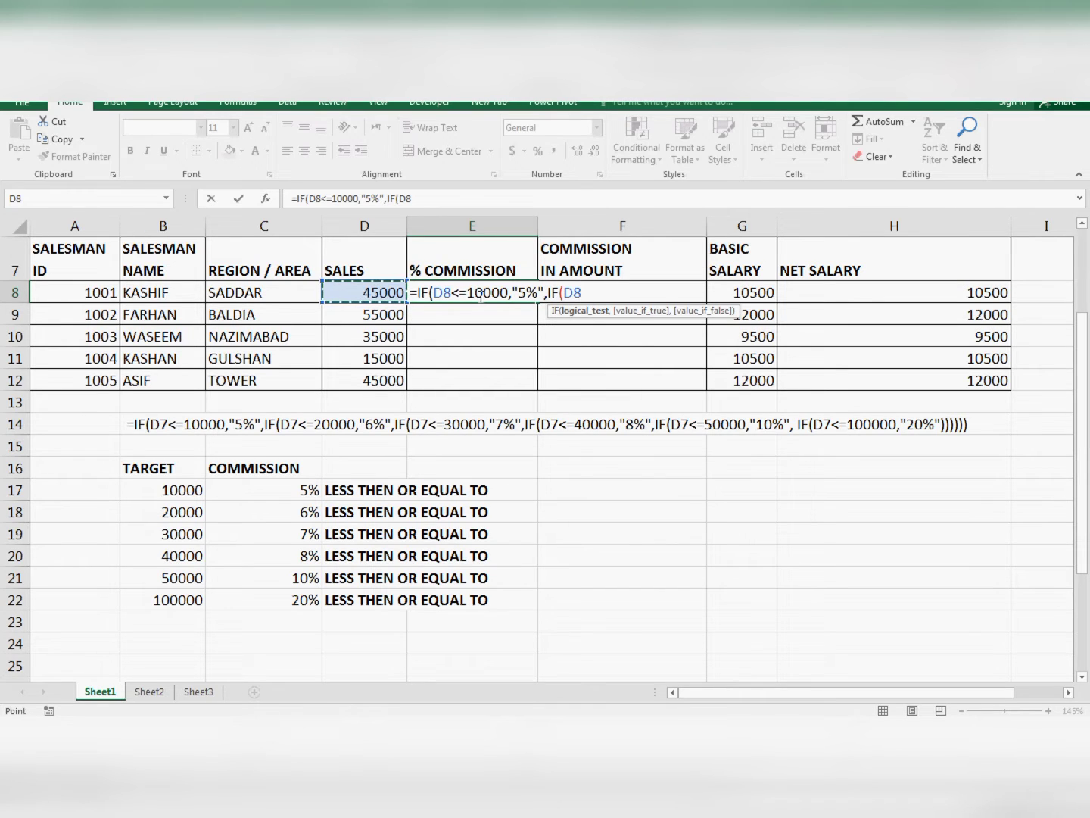
{"action": "type", "text": "<=20000"}
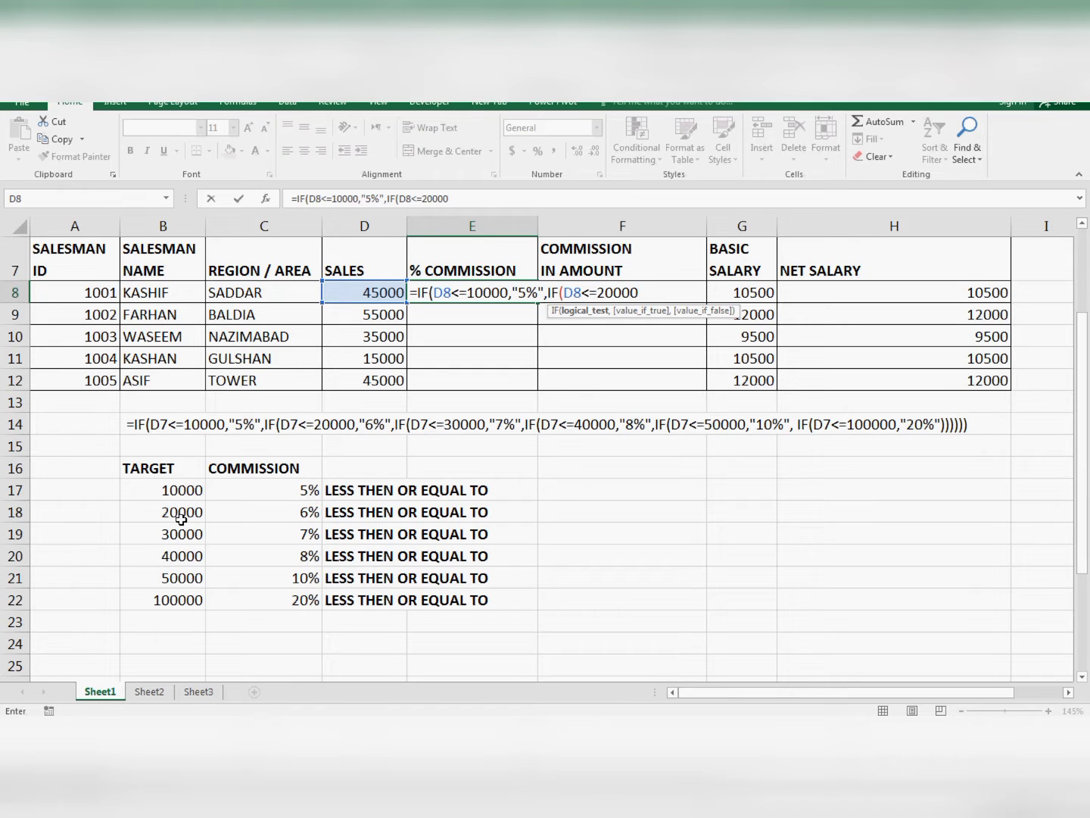
{"action": "type", "text": ",\""}
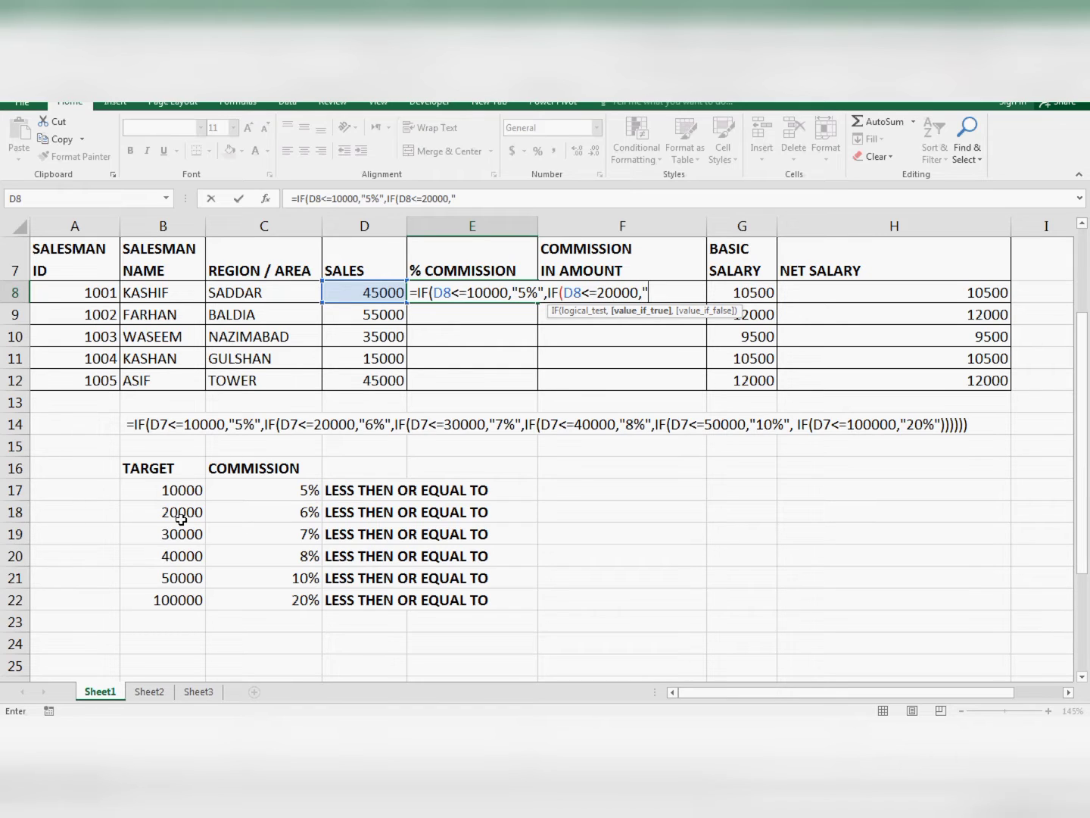
{"action": "type", "text": "6"}
{"action": "type", "text": "%"}
{"action": "type", "text": "\",IF("}
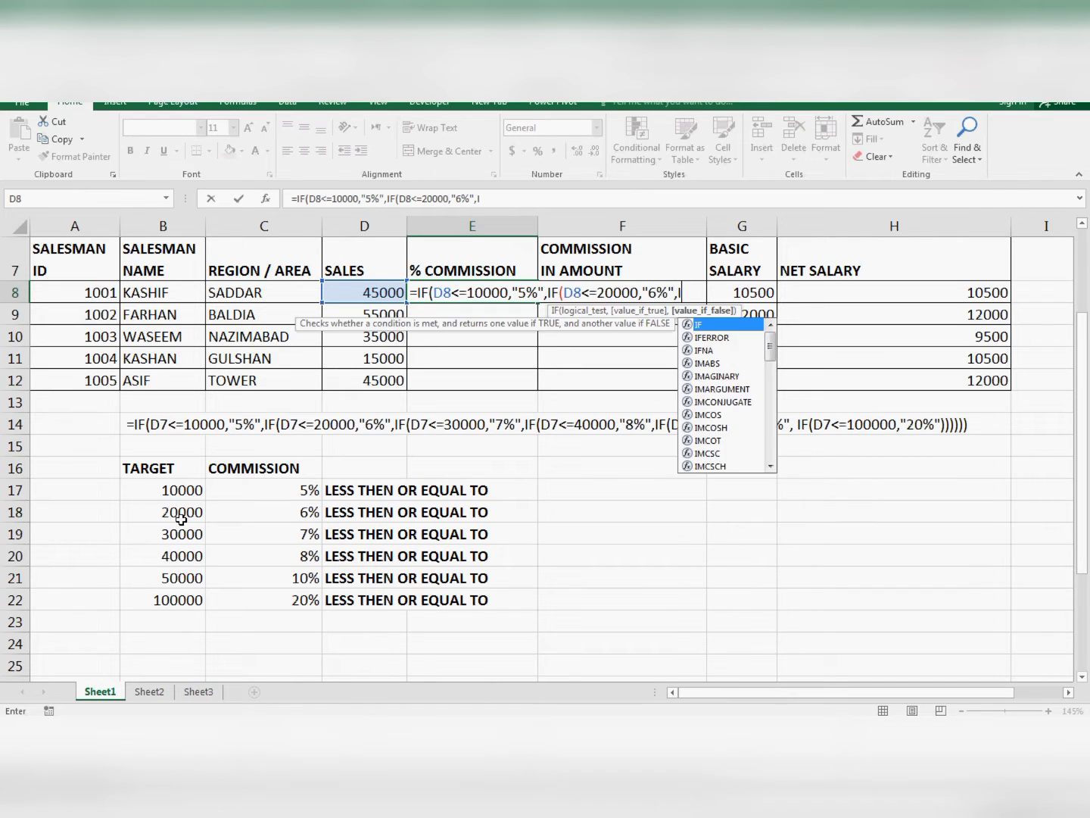
- Add a third IF condition to the E8 formula that returns "7%" when D8<=30000
{"action": "type", "text": "D8<"}
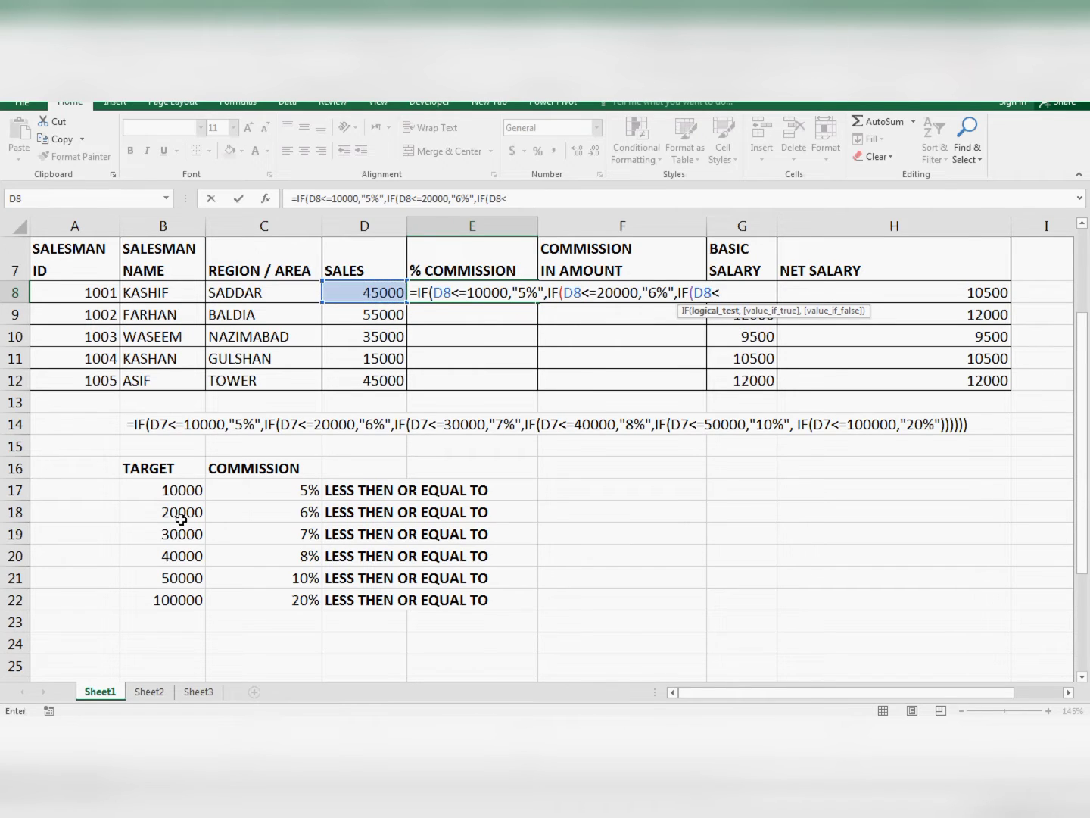
{"action": "type", "text": "=30000,\""}
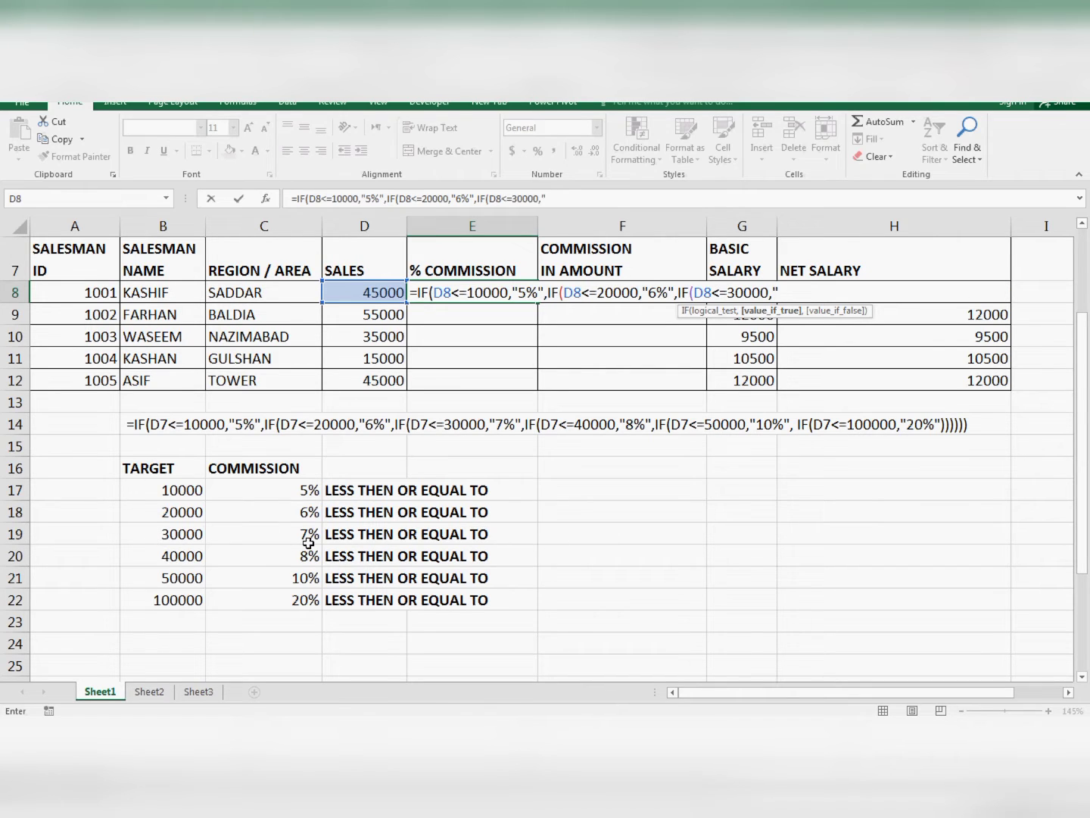
{"action": "type", "text": "7%\",IF("}
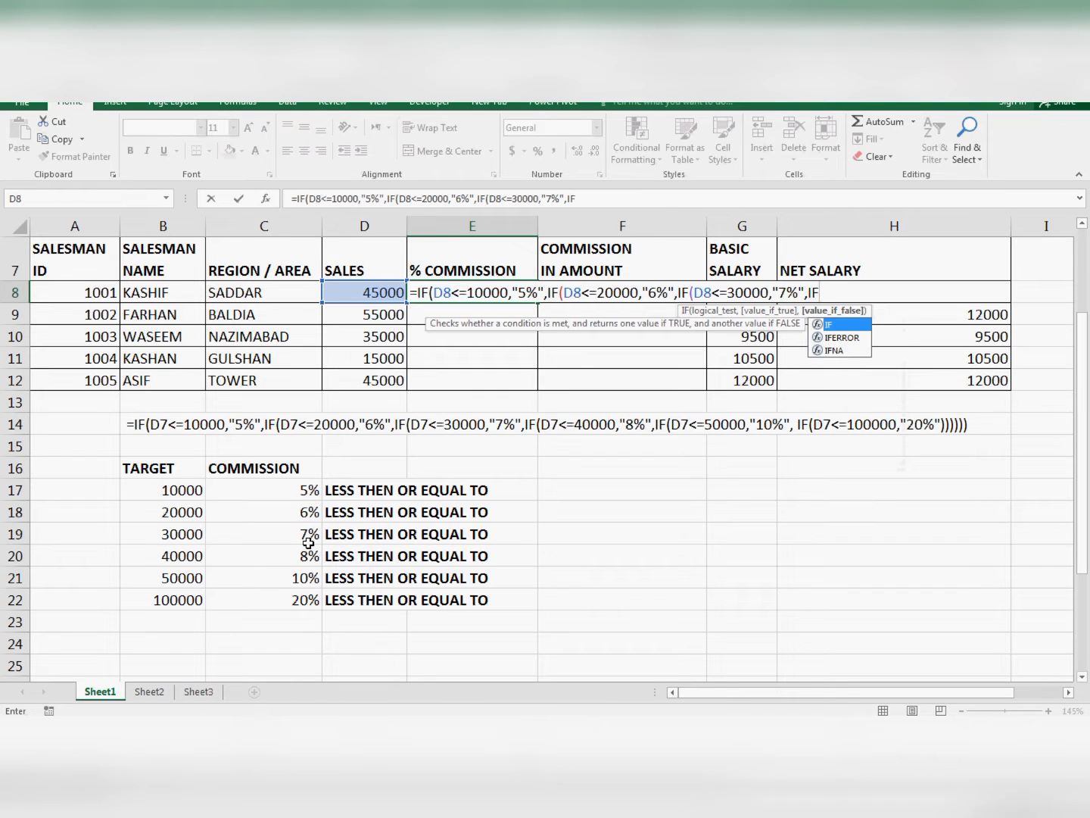
- Add a fourth IF condition to the E8 formula that returns "8%" when D8<=40000
{"action": "type", "text": "D8<"}
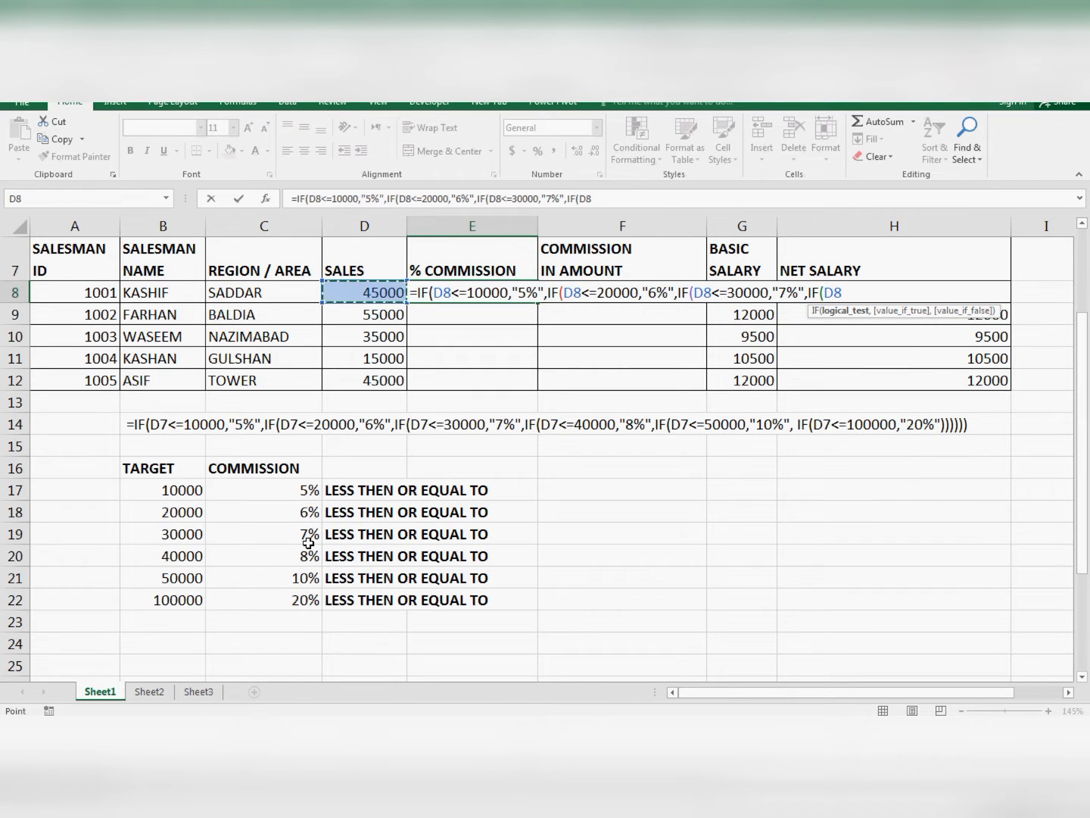
{"action": "type", "text": "="}
{"action": "type", "text": "400000"}
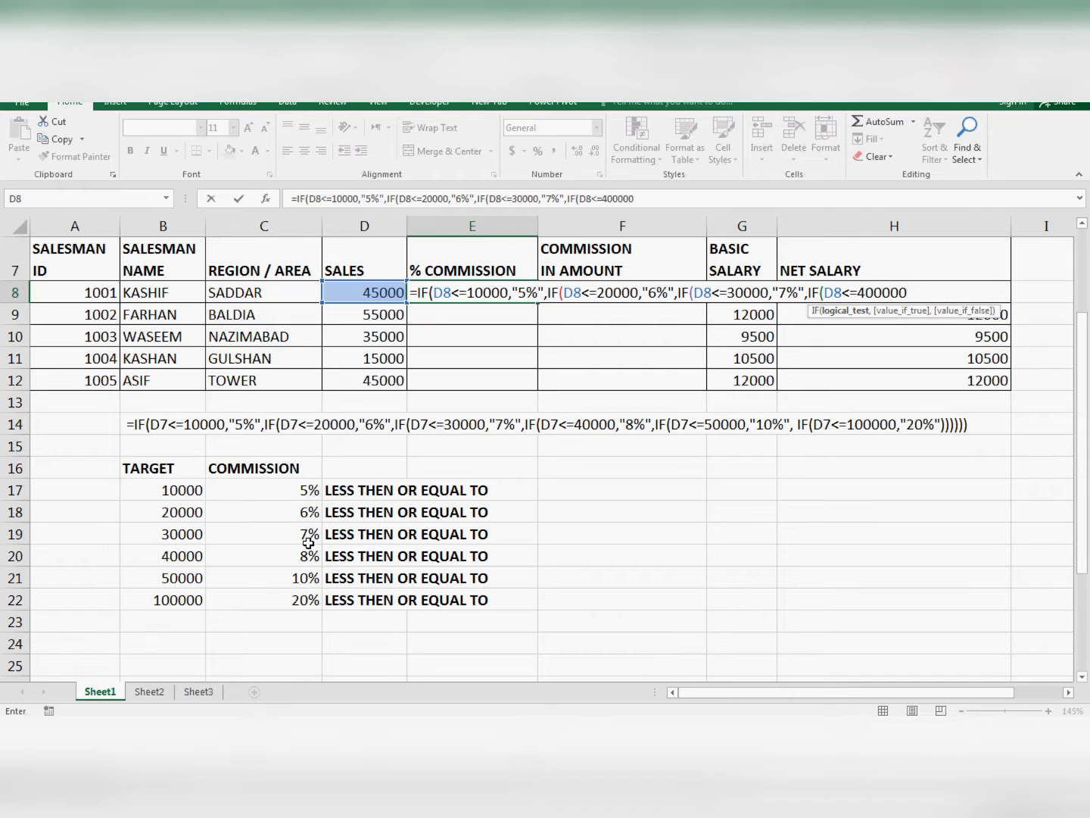
{"action": "key", "text": "BackSpace"}
{"action": "type", "text": ",\""}
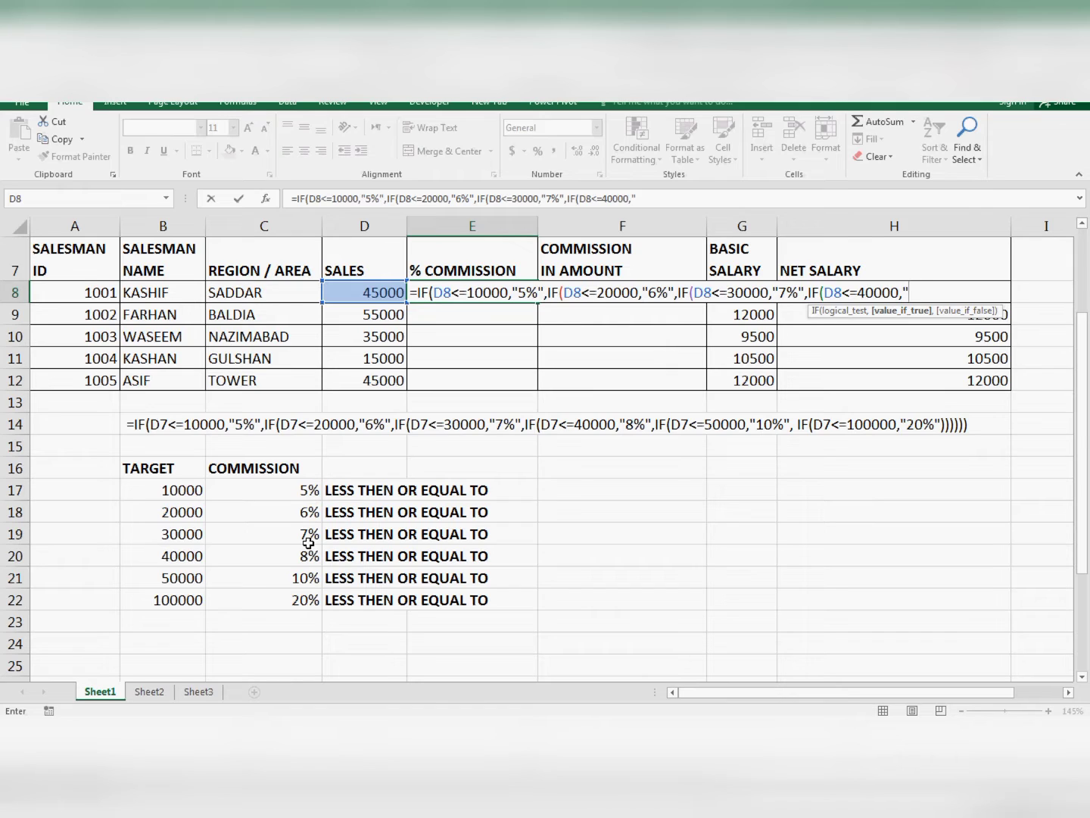
{"action": "type", "text": "8"}
{"action": "type", "text": "%\",IF("}
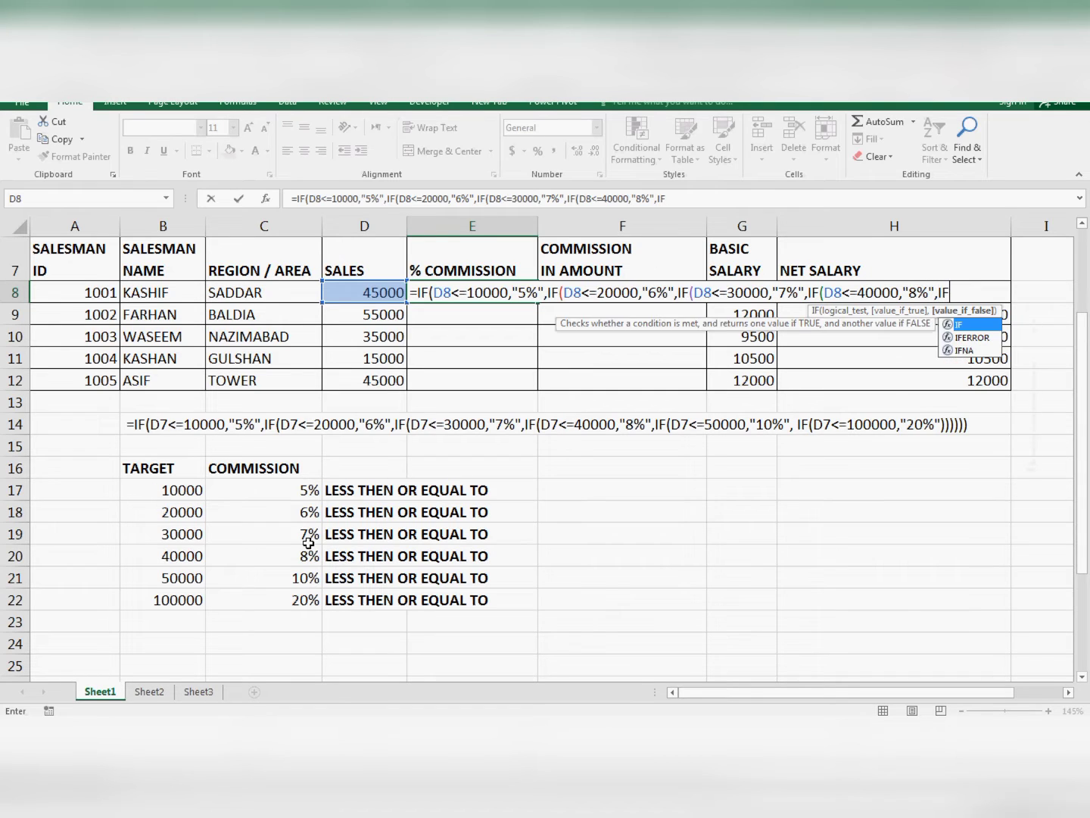
- Add a fifth IF condition to the E8 formula that returns "10%" when D8<=50000
{"action": "type", "text": "D8<"}
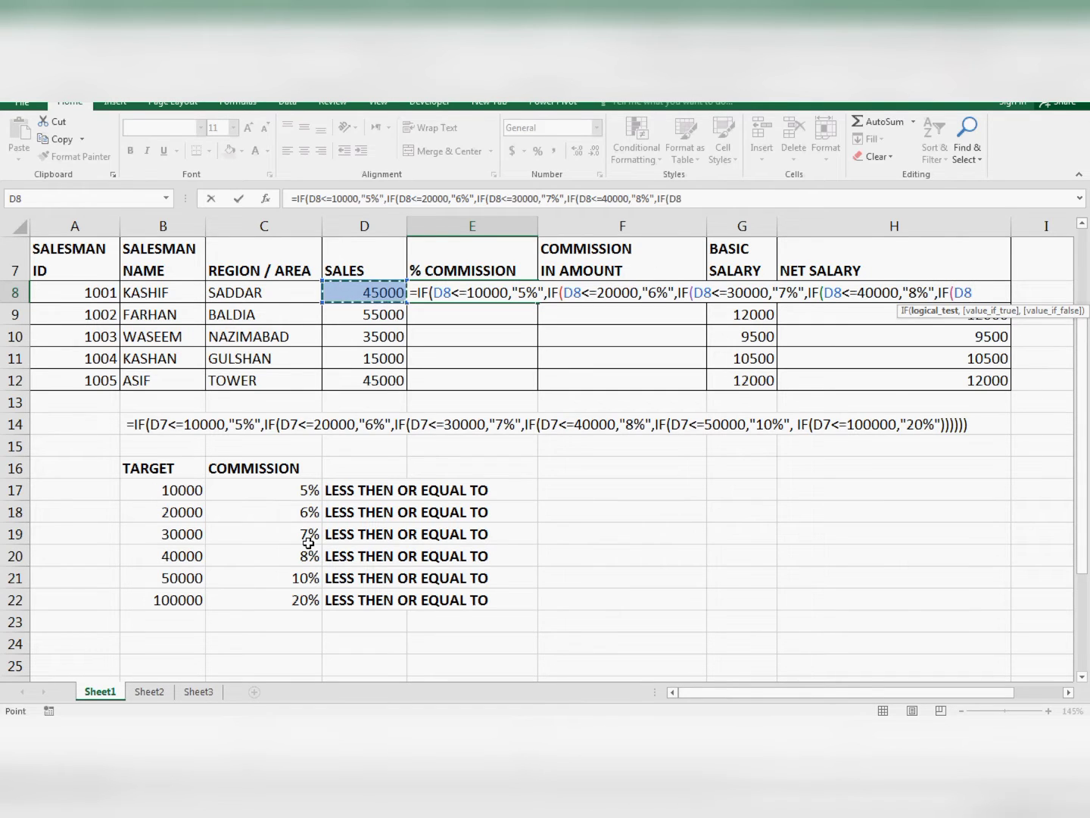
{"action": "type", "text": "="}
{"action": "type", "text": "5000"}
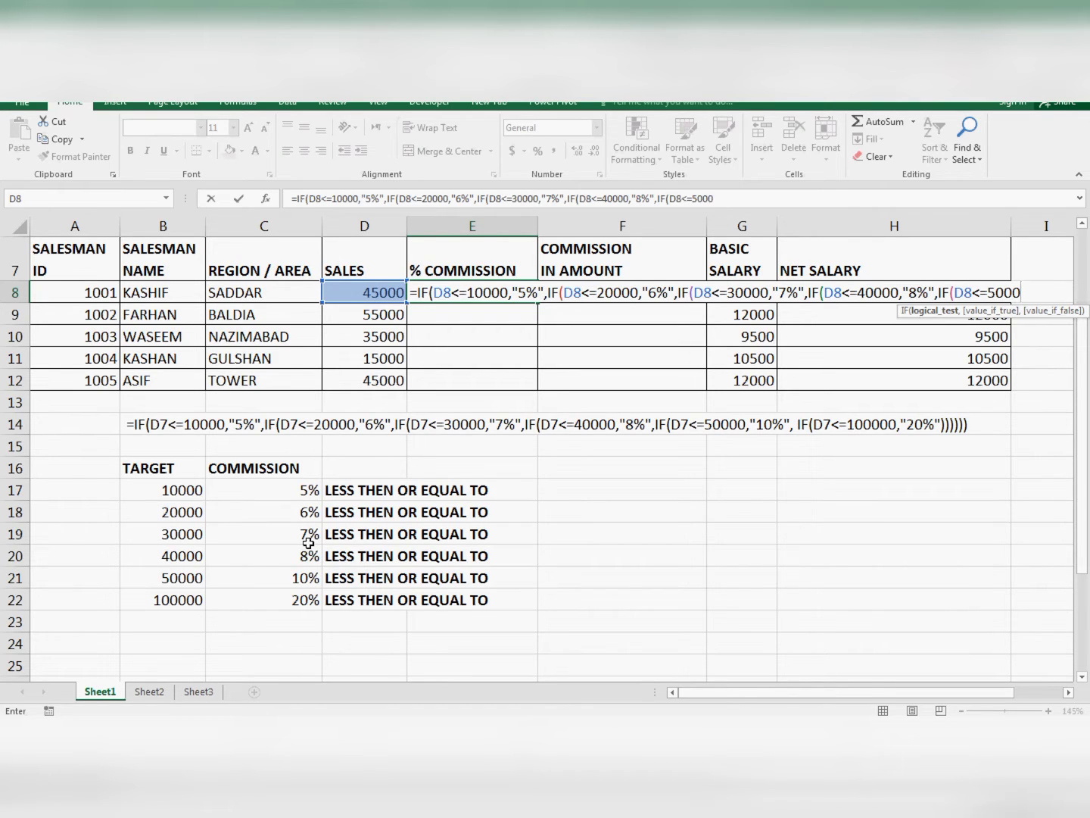
{"action": "type", "text": "0,"}
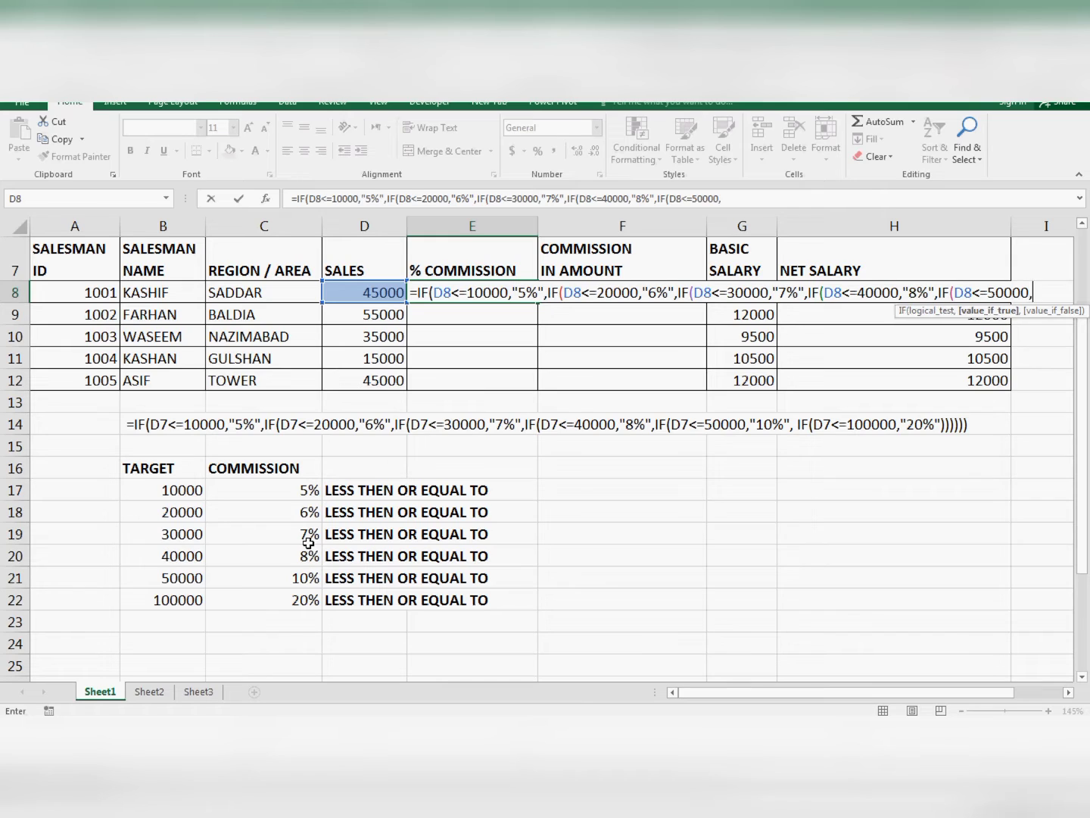
{"action": "type", "text": "\""}
{"action": "type", "text": "10%:MU"}
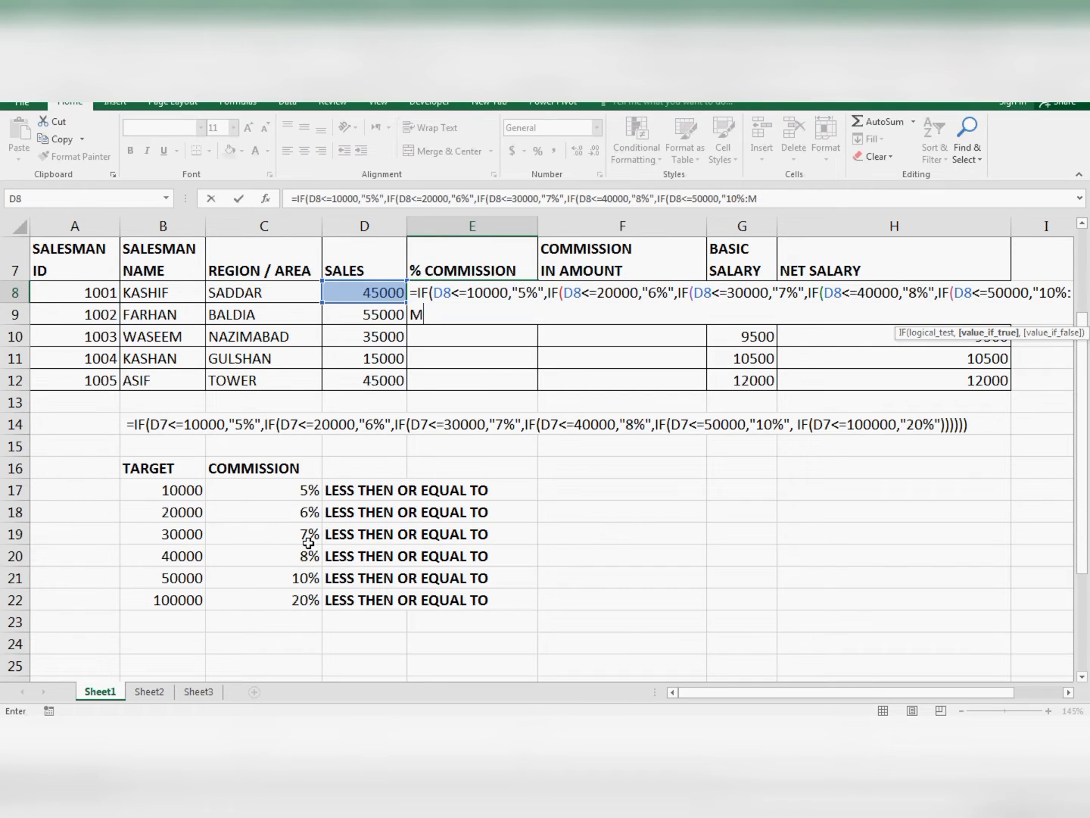
{"action": "key", "text": "BackSpace"}
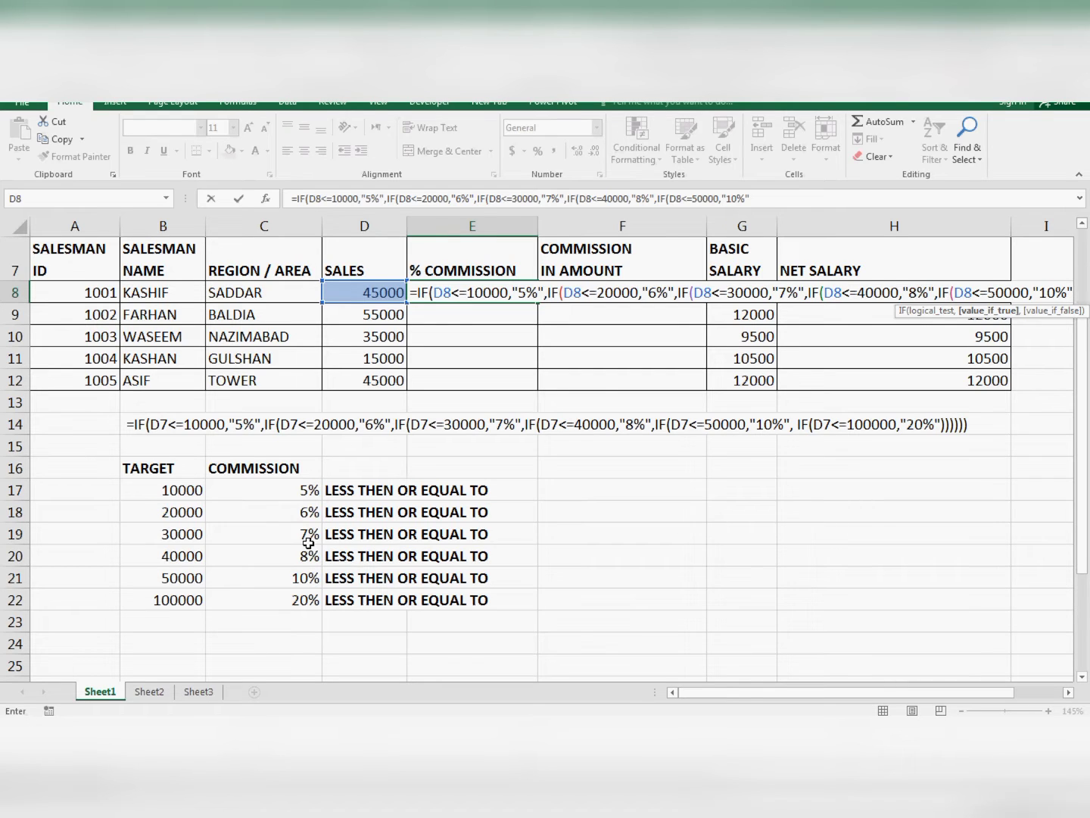
- Add a sixth IF condition returning "20%" when D8<=100000, close all six brackets and enter the formula in E8
{"action": "type", "text": ",IF("}
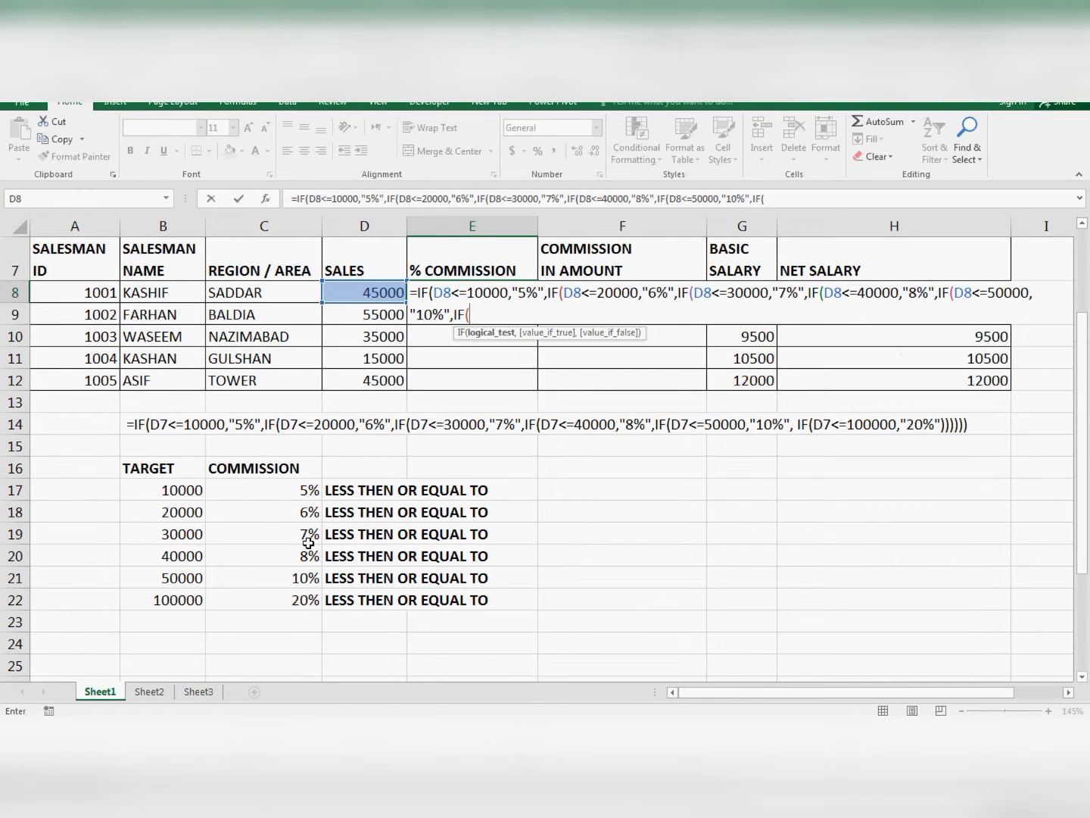
{"action": "key", "text": "Left"}
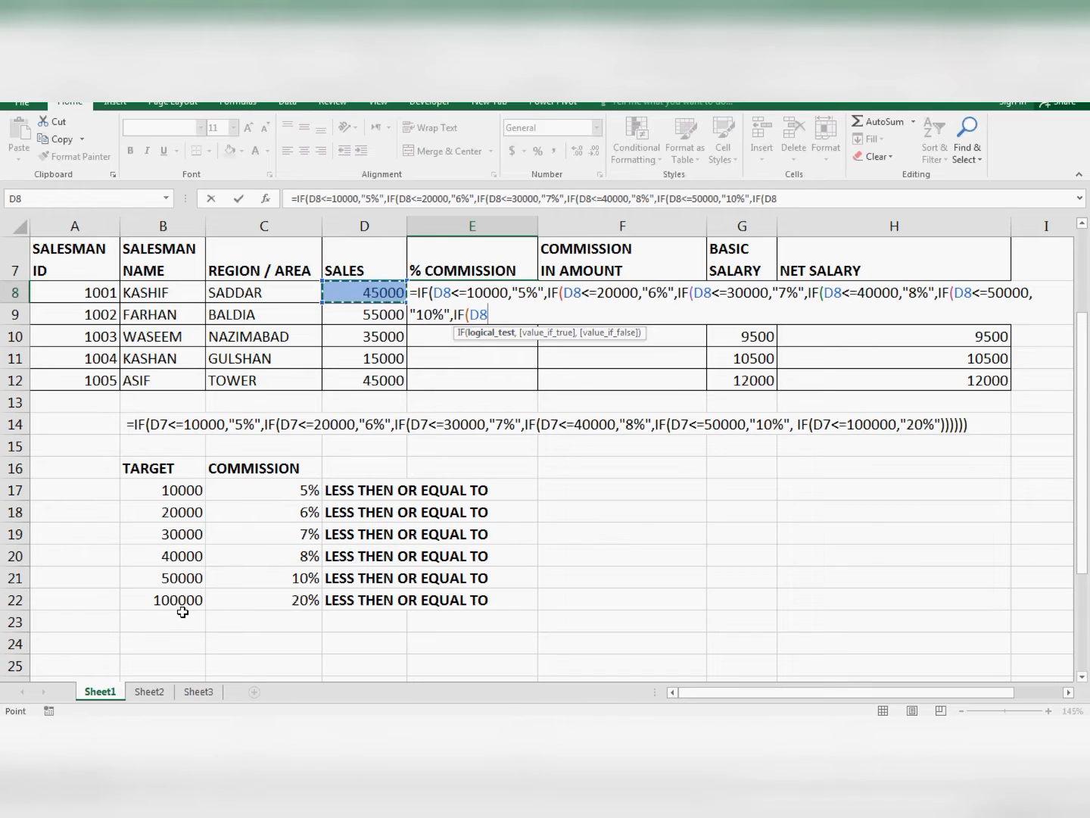
{"action": "type", "text": "<=100000"}
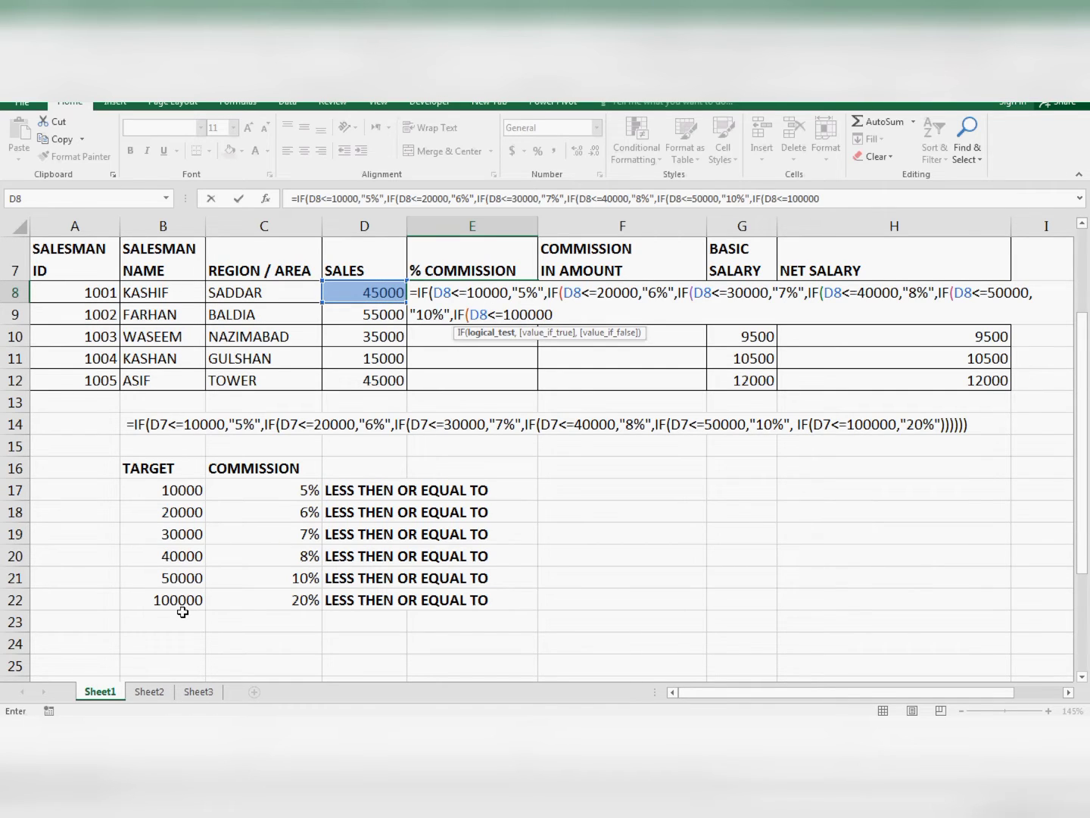
{"action": "type", "text": ","}
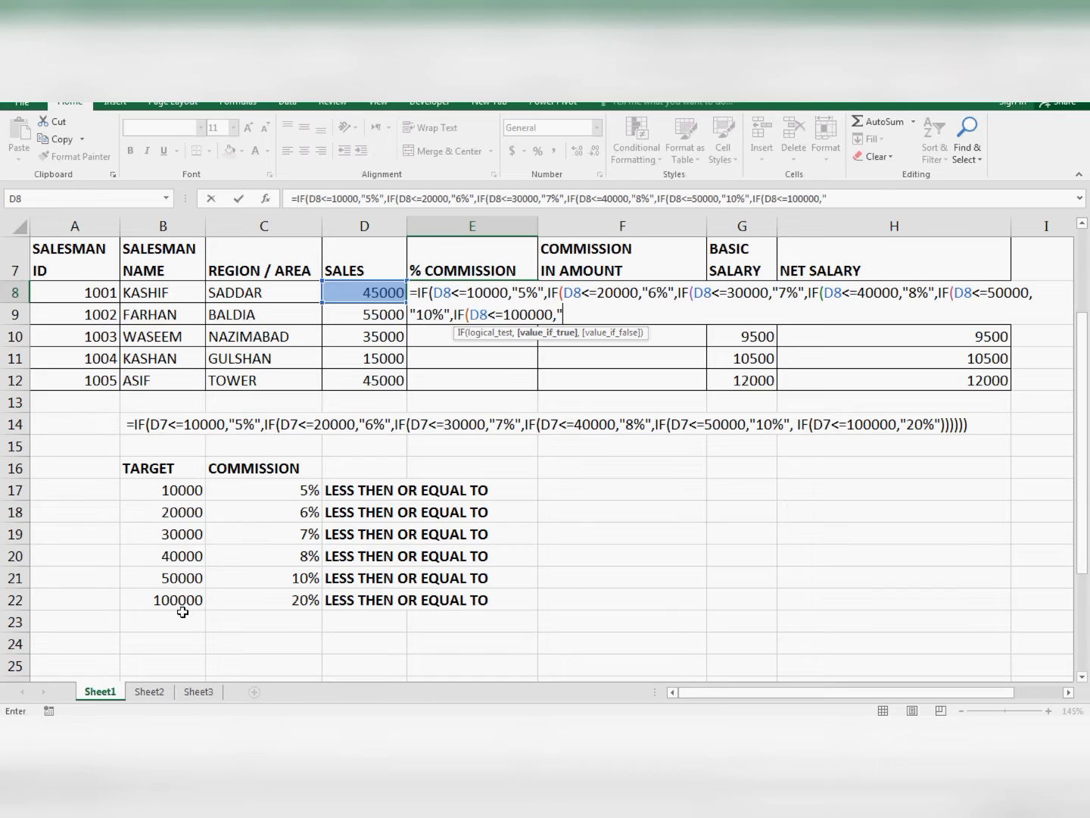
{"action": "type", "text": "\"20%\")))))"}
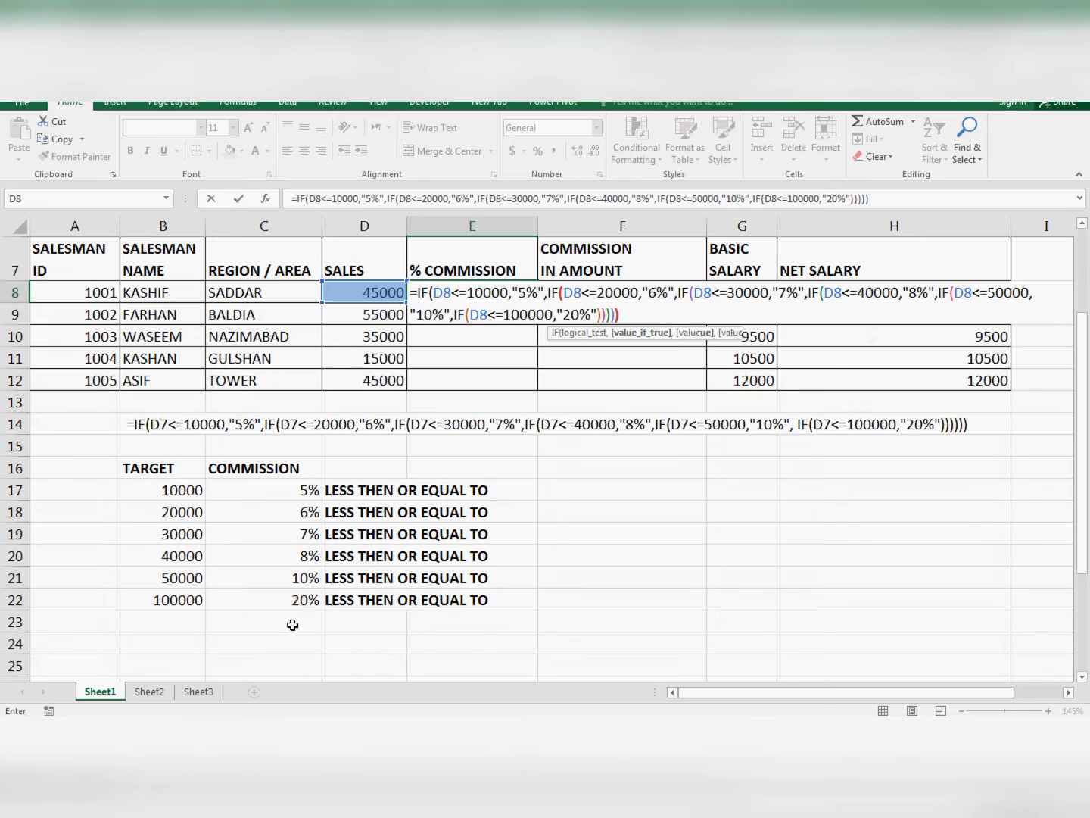
{"action": "type", "text": ")"}
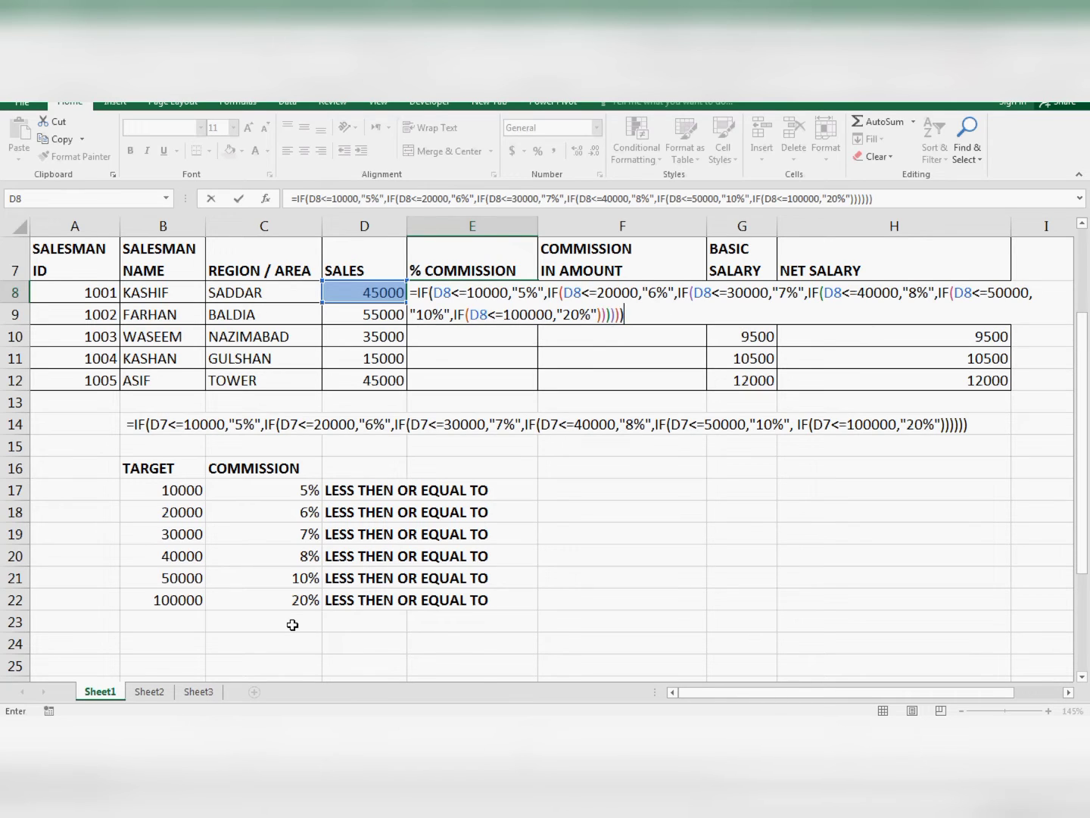
{"action": "key", "text": "Return"}
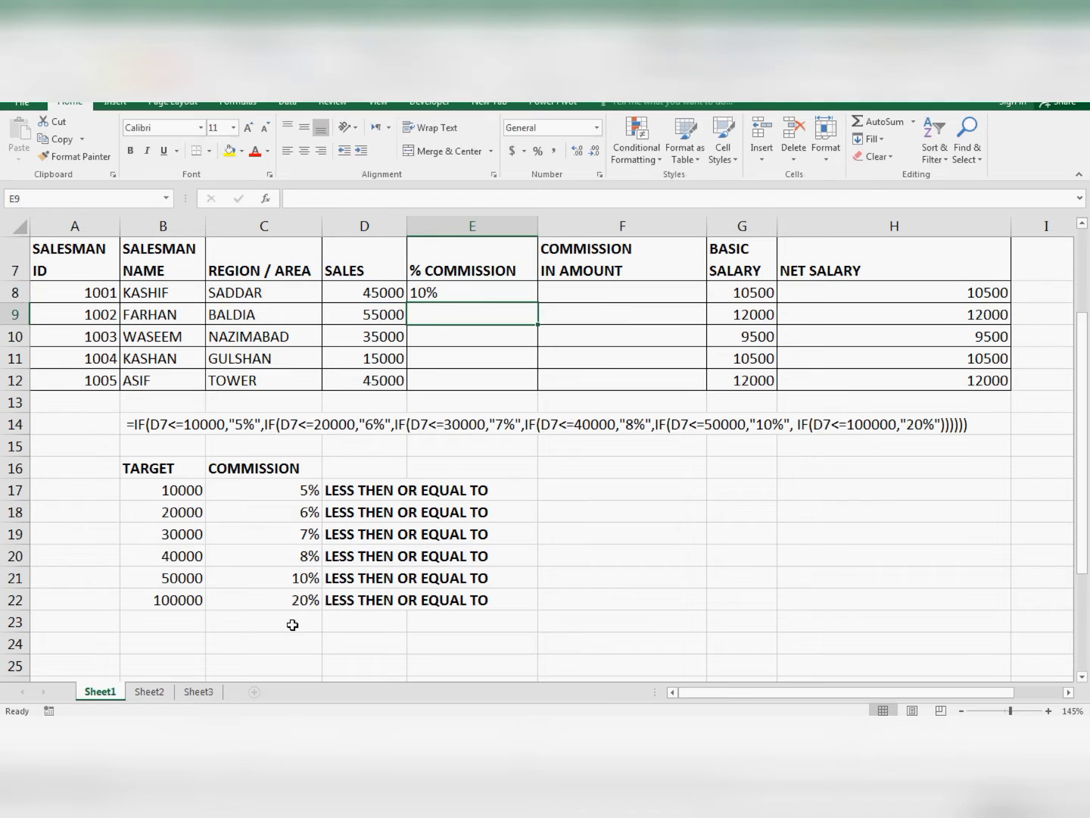
- Fill the % COMMISSION formula from E8 down to E12 and compare the first two results with their sales
{"action": "left_click", "coordinate": [432, 293]}
{"action": "left_click_drag", "start_coordinate": [537, 304], "coordinate": [542, 390]}
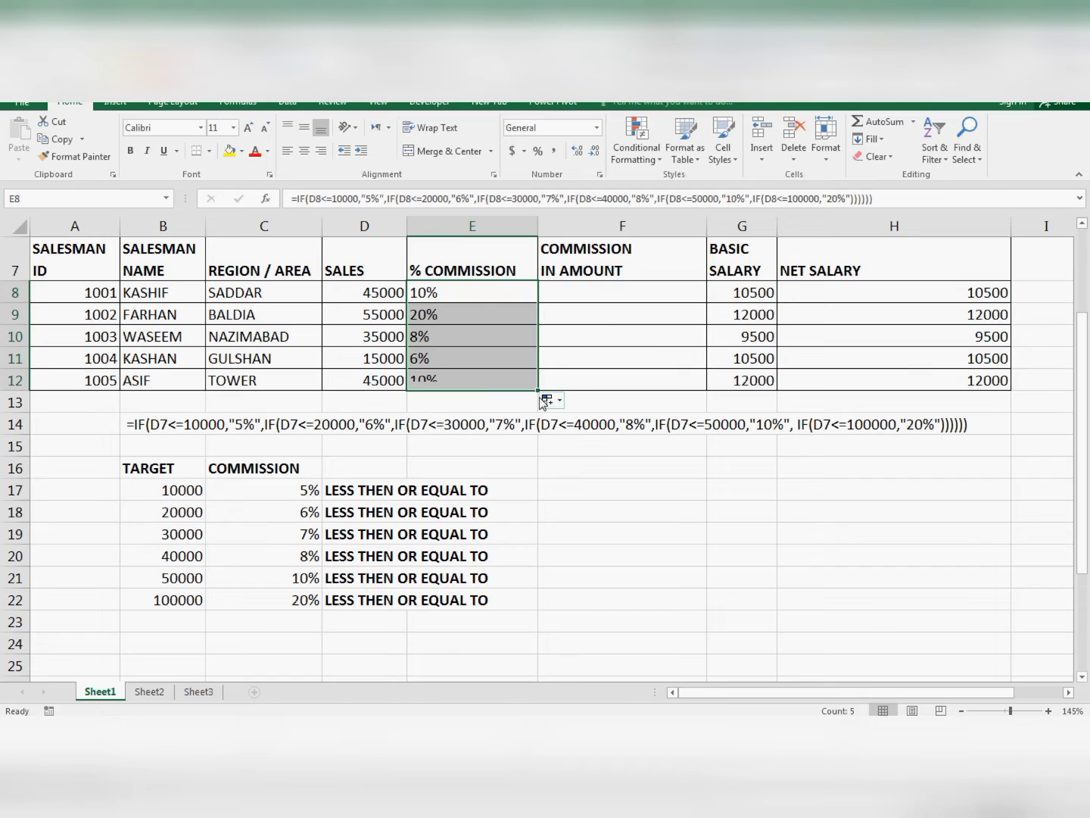
{"action": "left_click", "coordinate": [565, 506]}
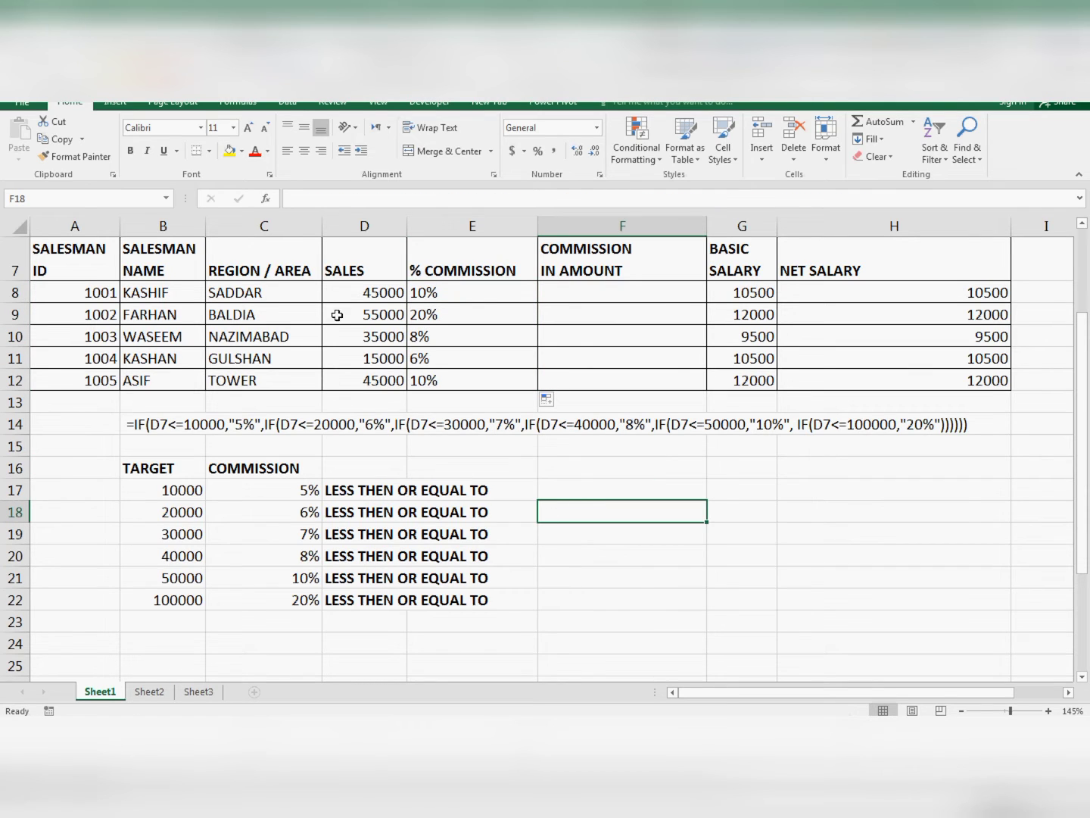
{"action": "left_click", "coordinate": [354, 296]}
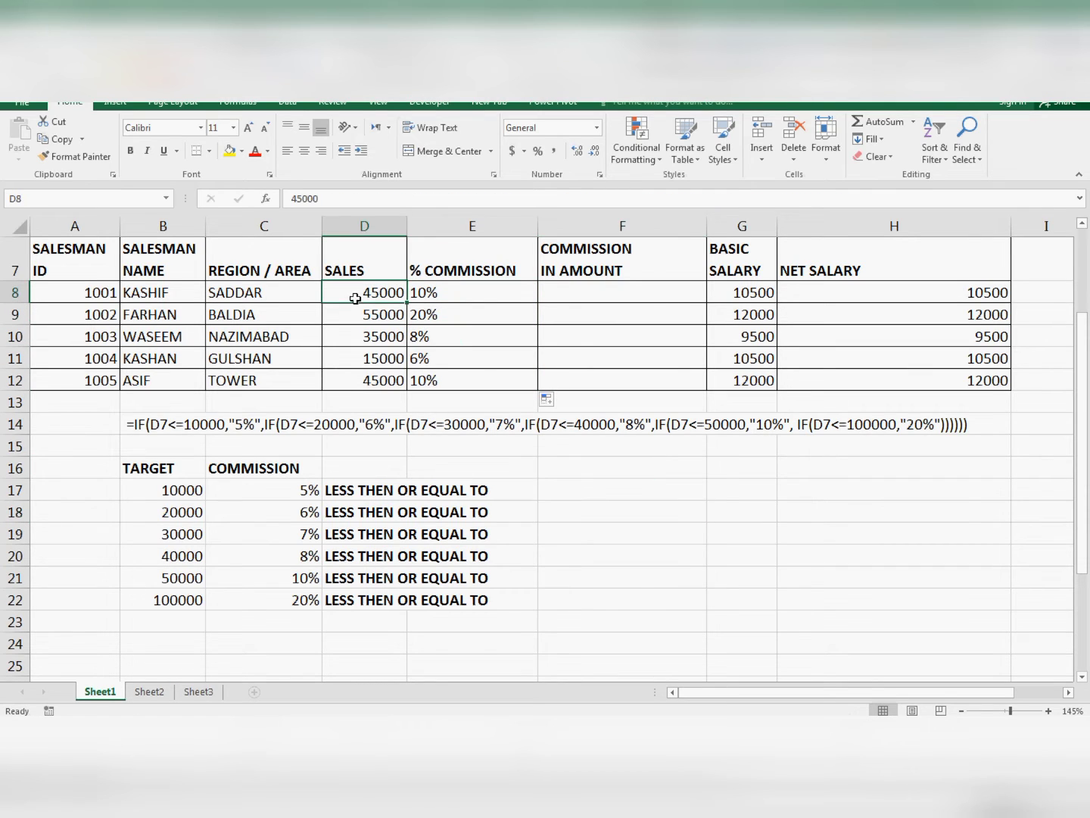
{"action": "left_click", "coordinate": [428, 294]}
{"action": "left_click", "coordinate": [392, 319]}
{"action": "left_click", "coordinate": [451, 317]}
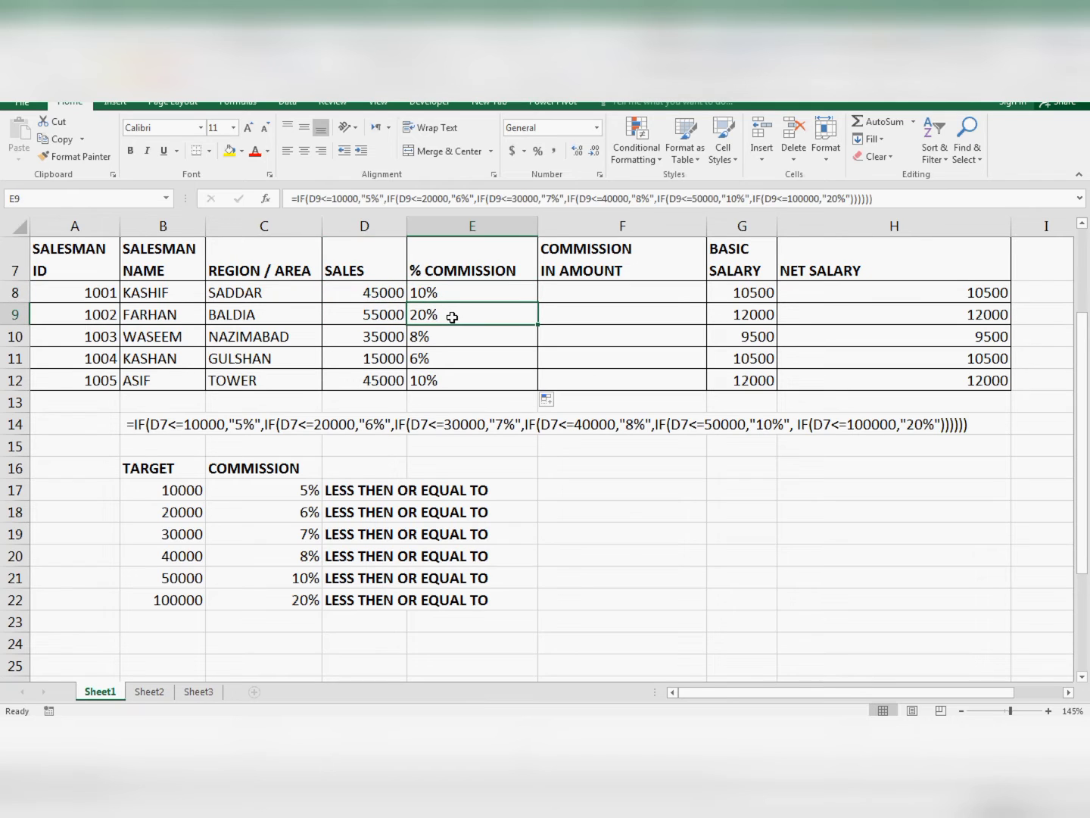
- Check the first row of the target table and set the sales value in D8 to 10000
{"action": "left_click", "coordinate": [182, 492]}
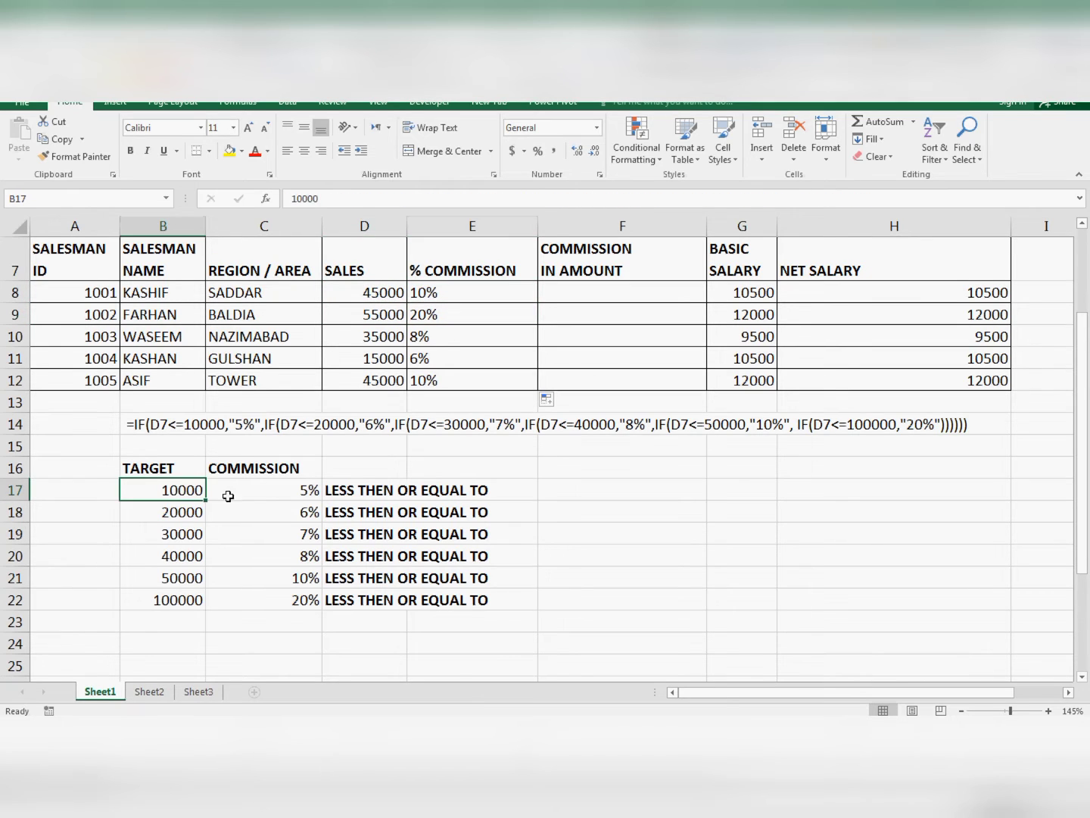
{"action": "left_click", "coordinate": [306, 493]}
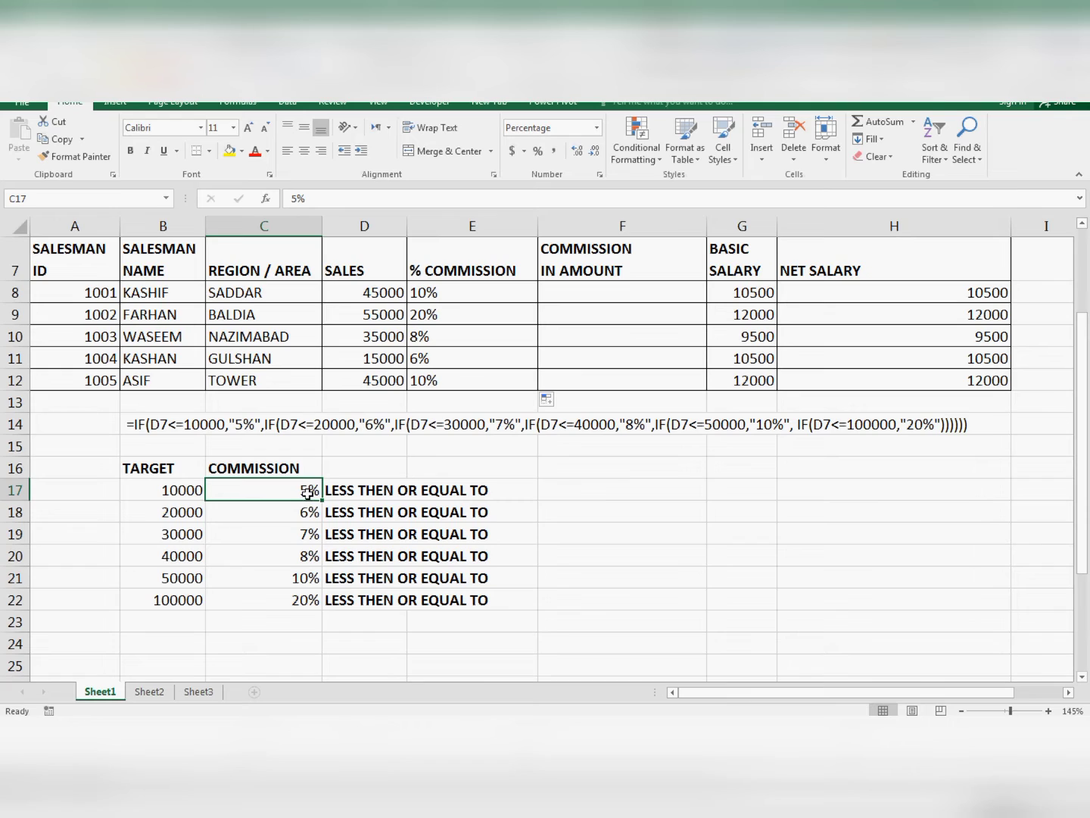
{"action": "left_click", "coordinate": [377, 293]}
{"action": "type", "text": "1000"}
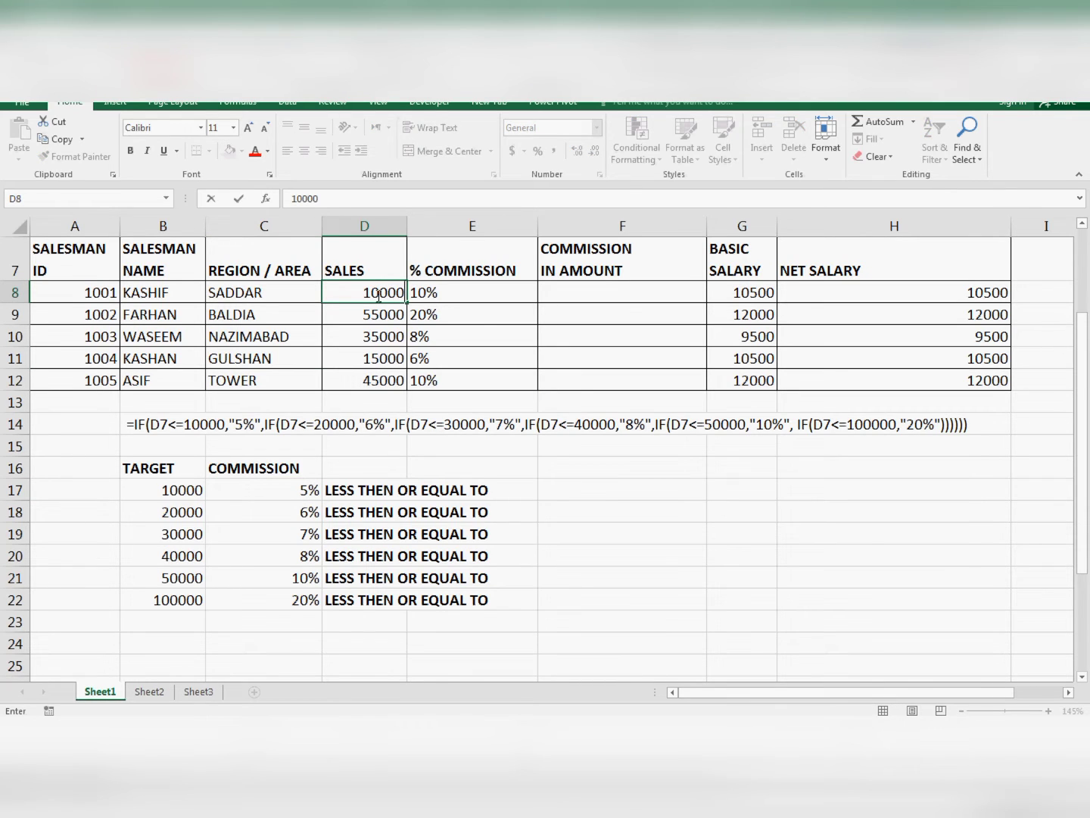
{"action": "type", "text": "0"}
{"action": "key", "text": "Return"}
- Try 8000 as the sales value in D8 to test the commission formula, and undo that change
{"action": "left_click", "coordinate": [377, 294]}
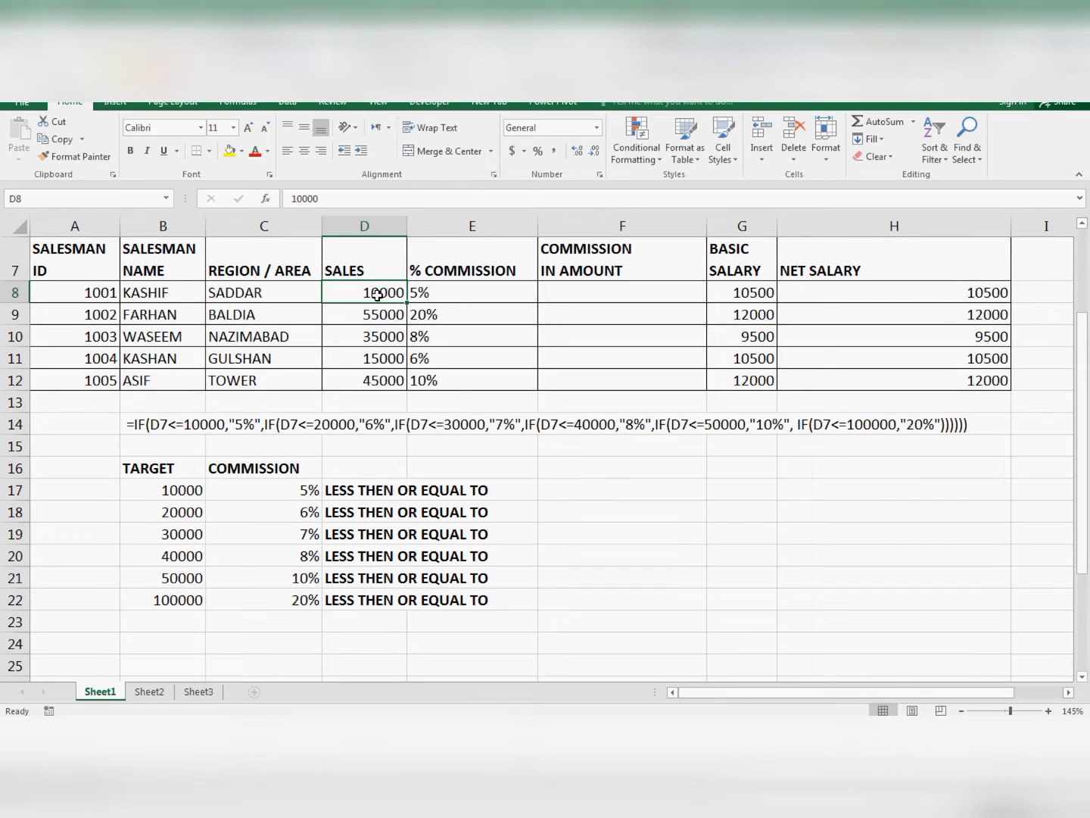
{"action": "type", "text": "8000"}
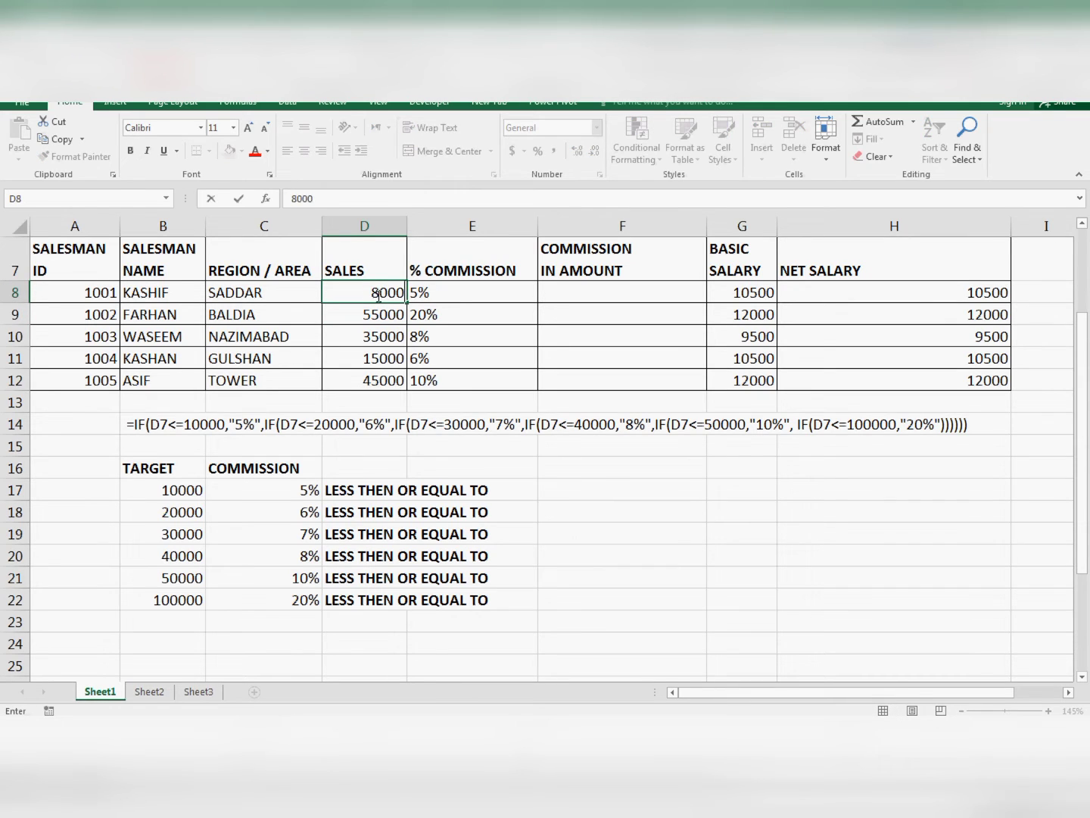
{"action": "type", "text": "0"}
{"action": "key", "text": "Return"}
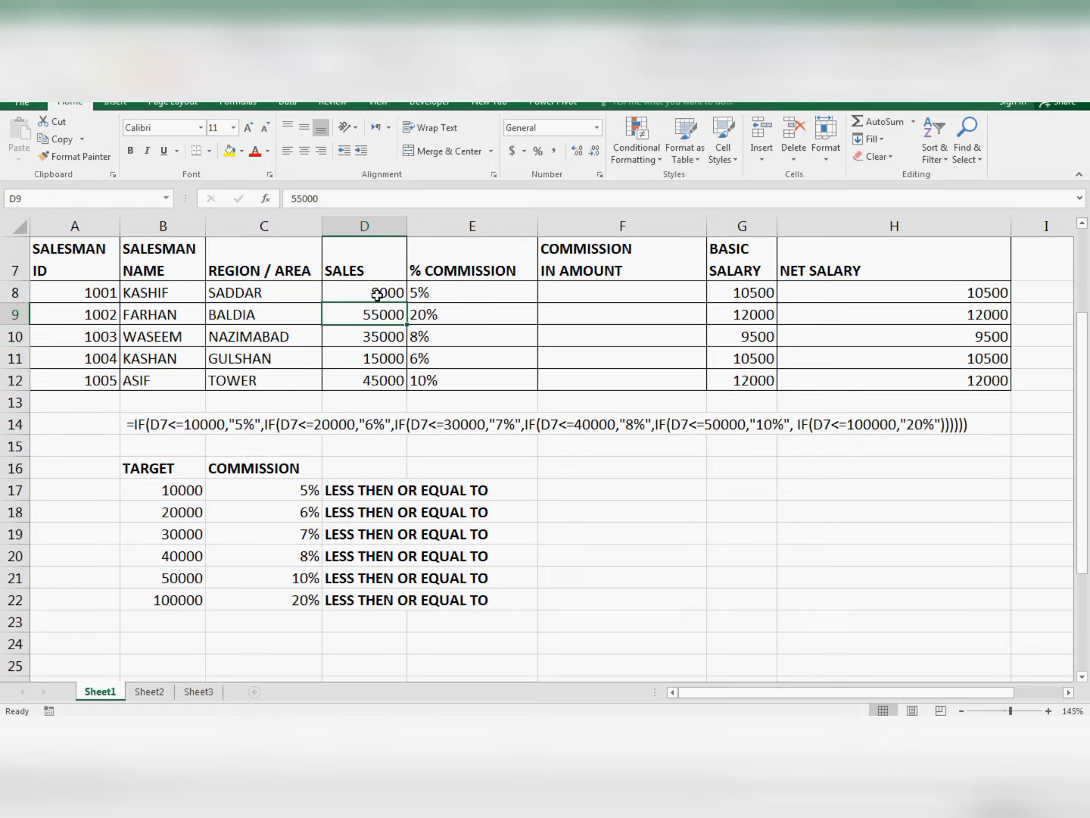
{"action": "left_click", "coordinate": [382, 294]}
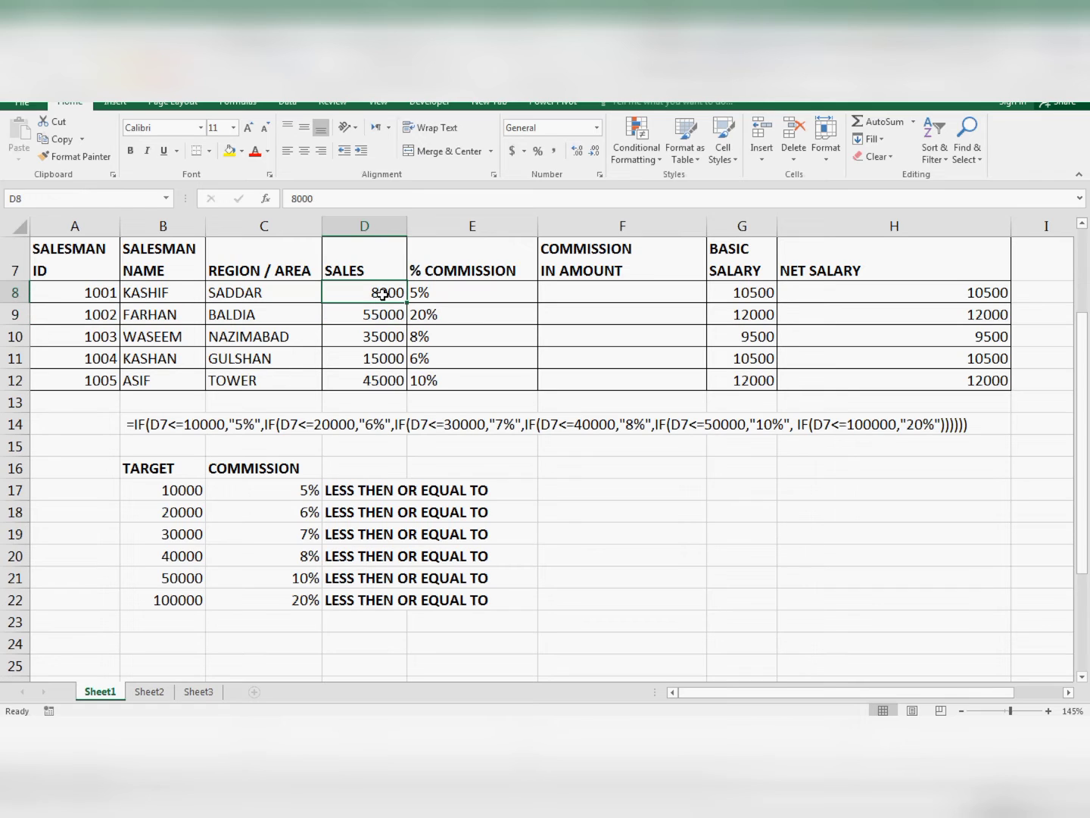
{"action": "key", "text": "ctrl+z"}
{"action": "left_click", "coordinate": [430, 310]}
{"action": "left_click", "coordinate": [419, 380]}
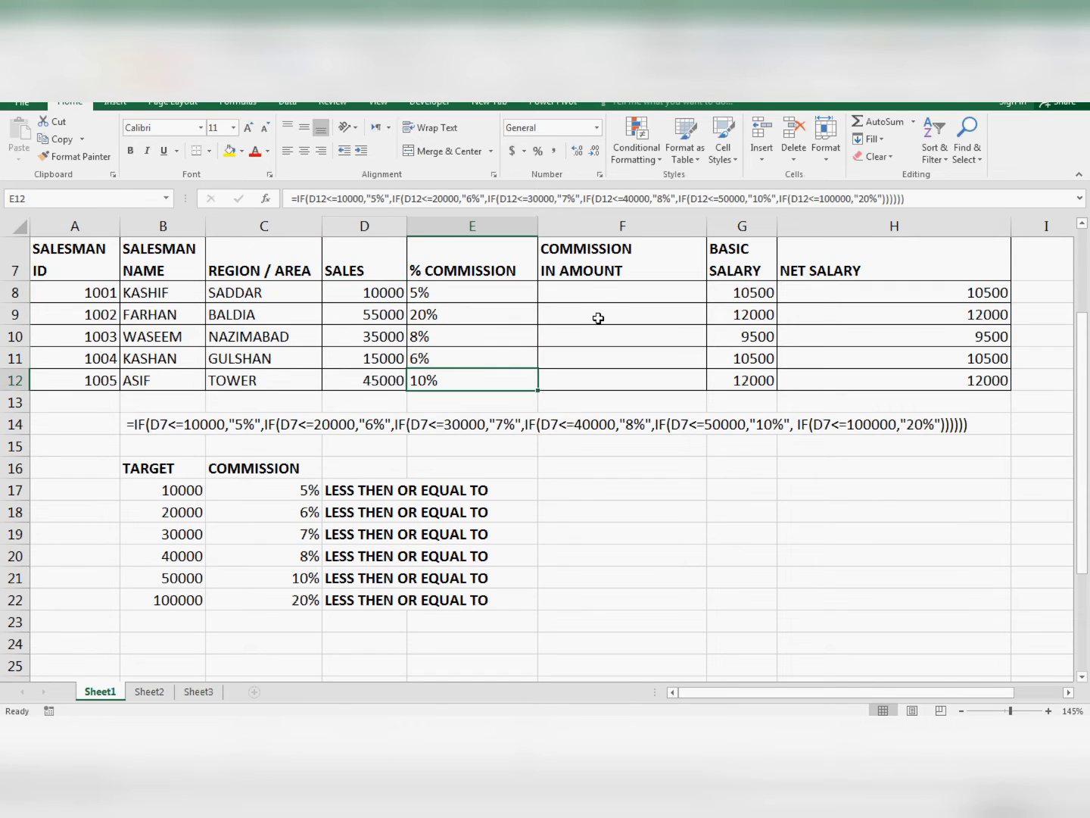
- Enter the formula =D8*E8 in the COMMISSION IN AMOUNT cell F8
{"action": "left_click", "coordinate": [592, 288]}
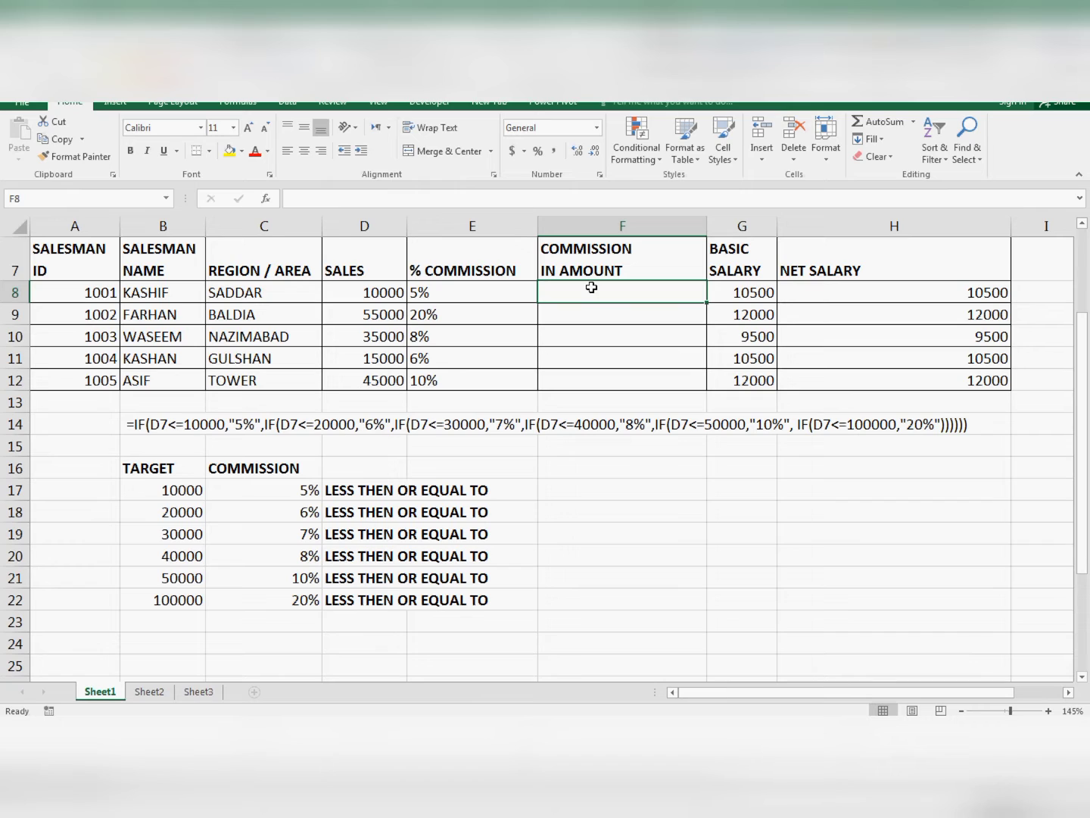
{"action": "type", "text": "="}
{"action": "key", "text": "Left"}
{"action": "key", "text": "Left"}
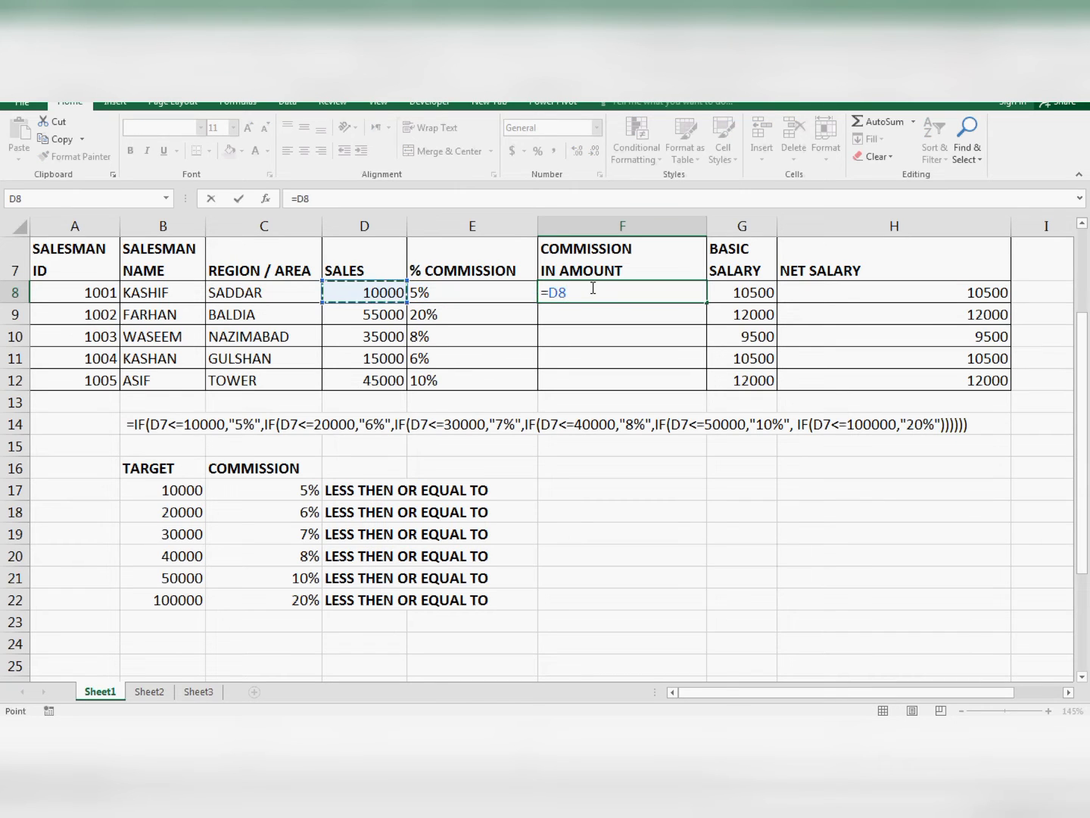
{"action": "type", "text": "*"}
{"action": "key", "text": "Left"}
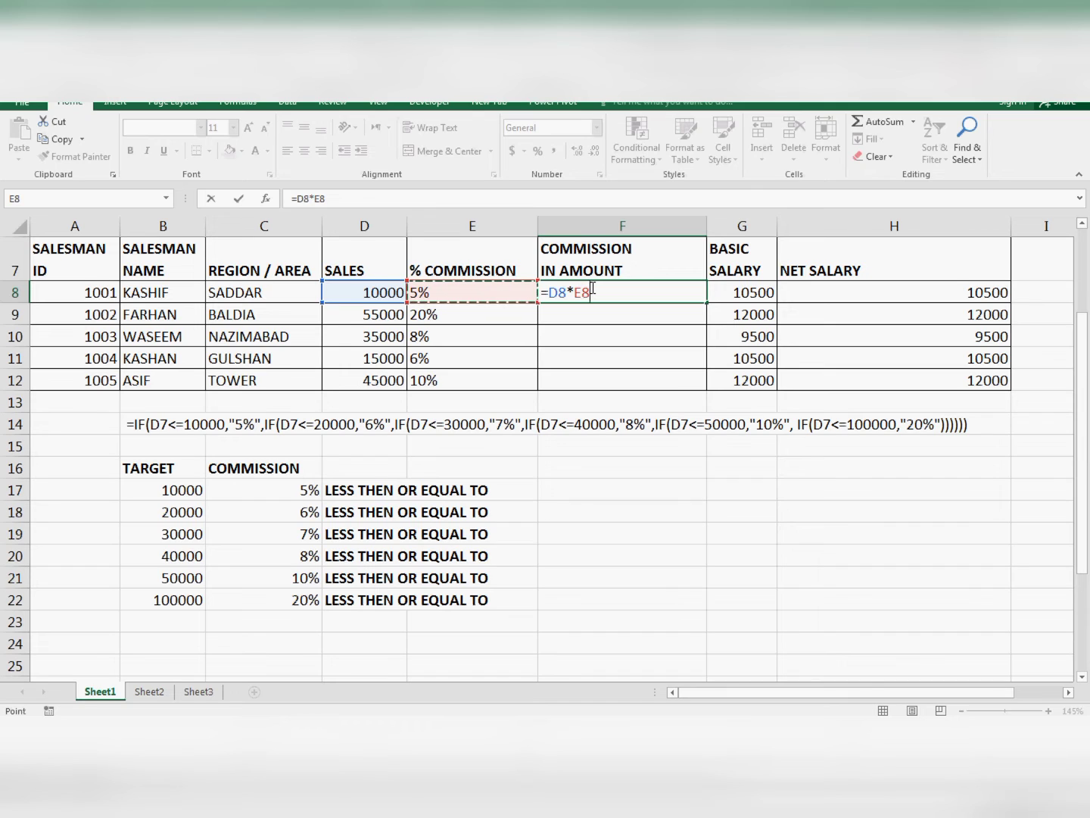
{"action": "key", "text": "Return"}
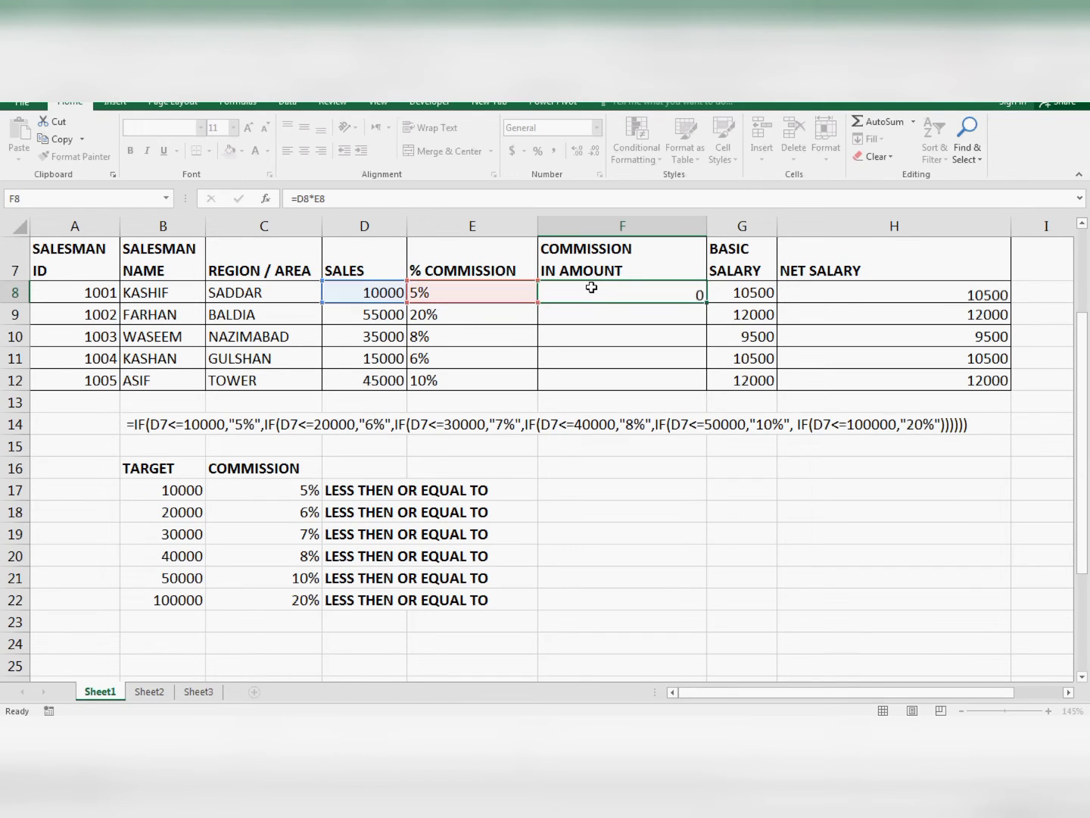
- Check the sales and commission percentage in row 8, and fill the commission amount formula from F8 down to F12
{"action": "left_click", "coordinate": [451, 300]}
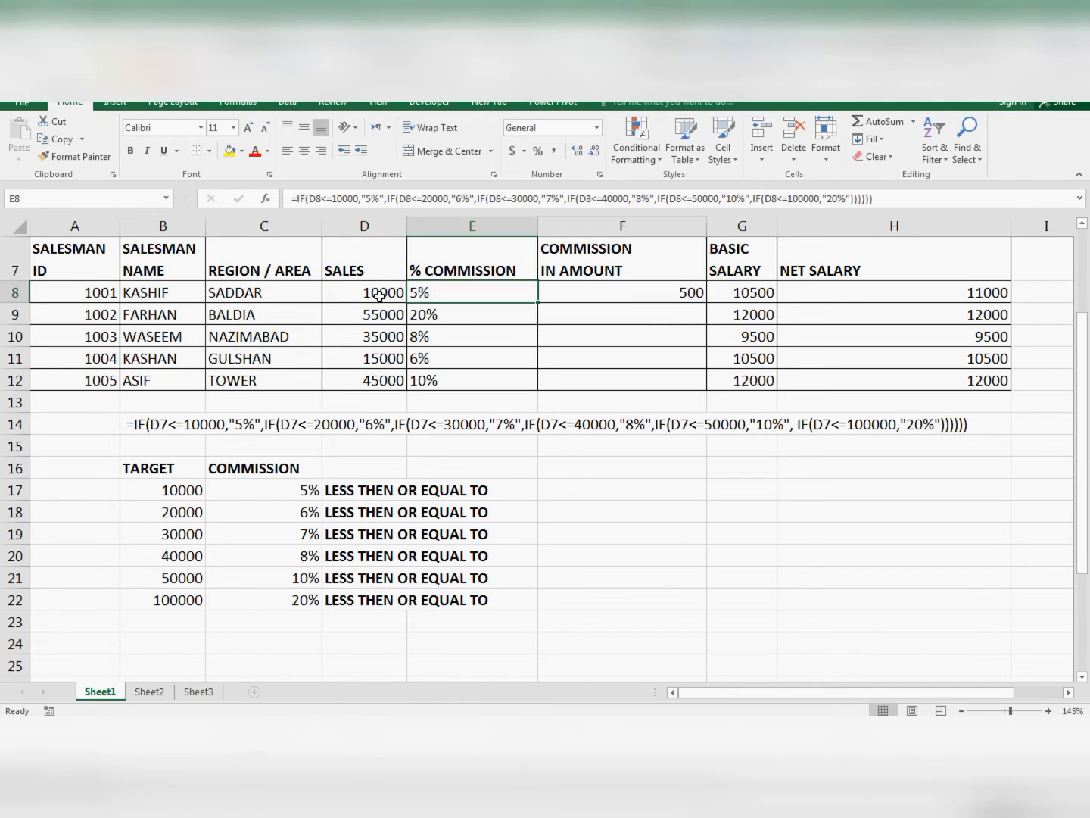
{"action": "left_click", "coordinate": [365, 293]}
{"action": "left_click", "coordinate": [431, 299]}
{"action": "left_click", "coordinate": [704, 299]}
{"action": "left_click_drag", "start_coordinate": [708, 301], "coordinate": [715, 386]}
- Review the salesmen's commission percentages, sales and commission amounts, and the BASIC SALARY values in G8:G12
{"action": "left_click", "coordinate": [478, 320]}
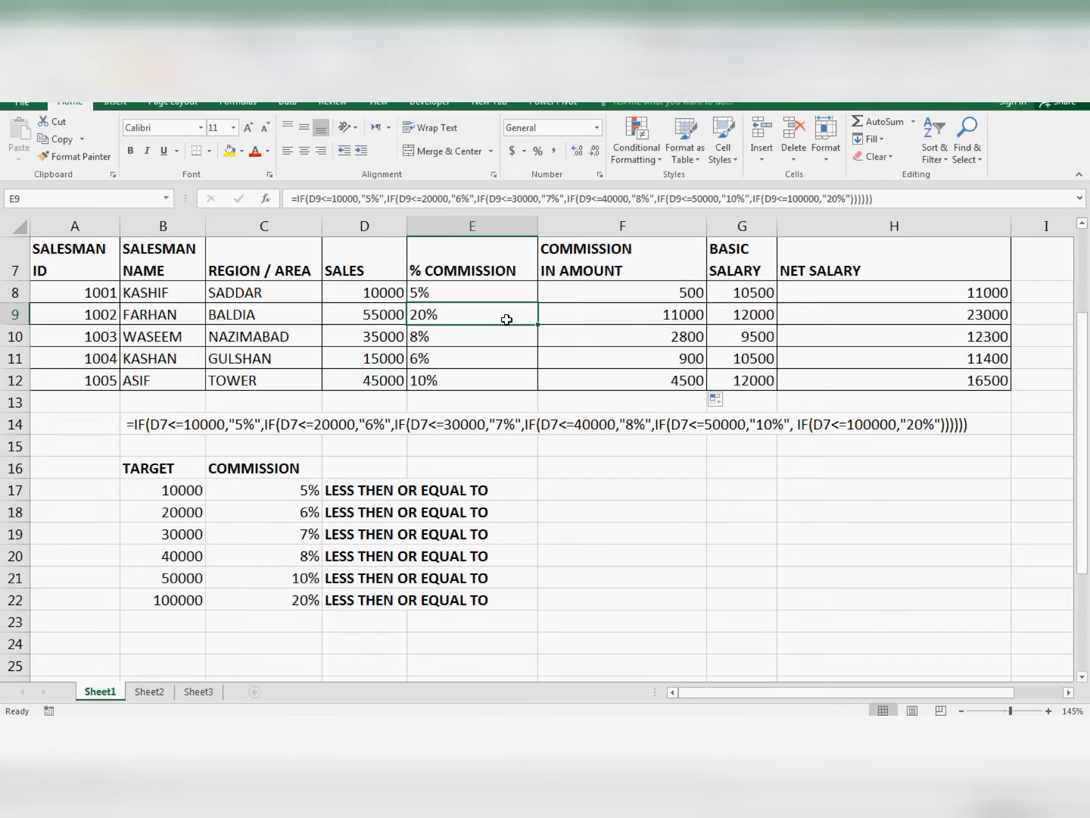
{"action": "left_click", "coordinate": [367, 336]}
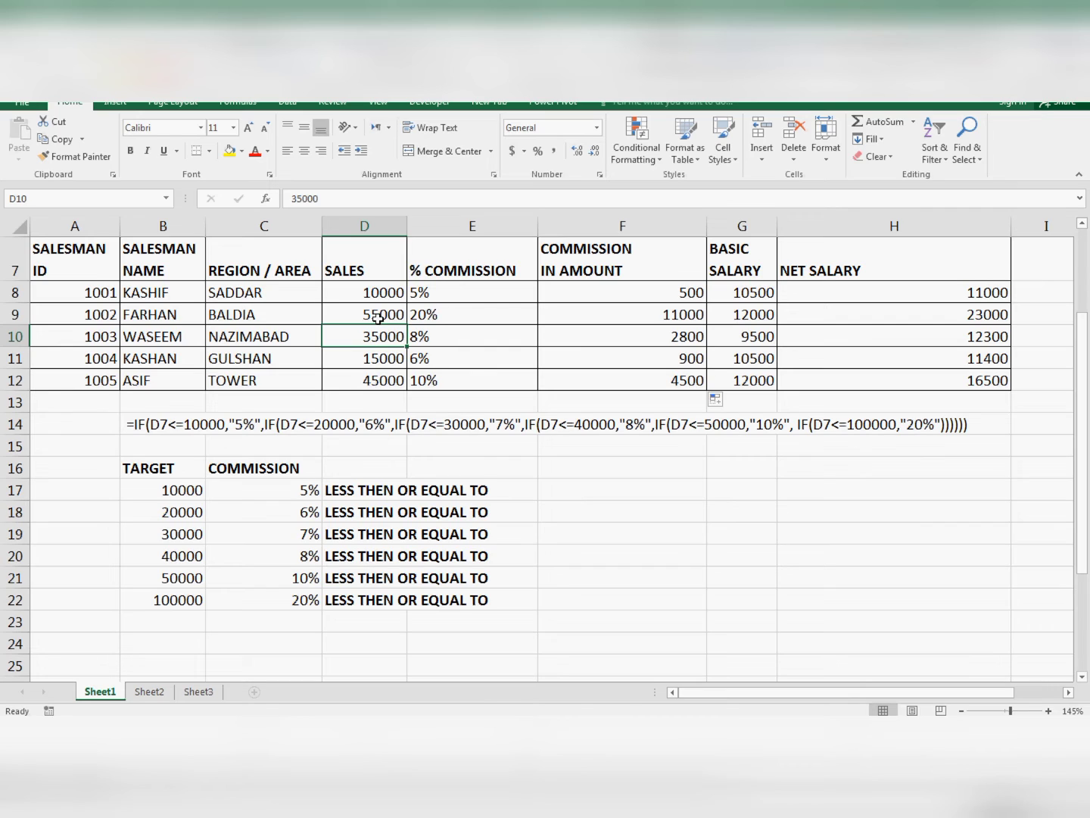
{"action": "left_click", "coordinate": [651, 382]}
{"action": "left_click", "coordinate": [745, 295]}
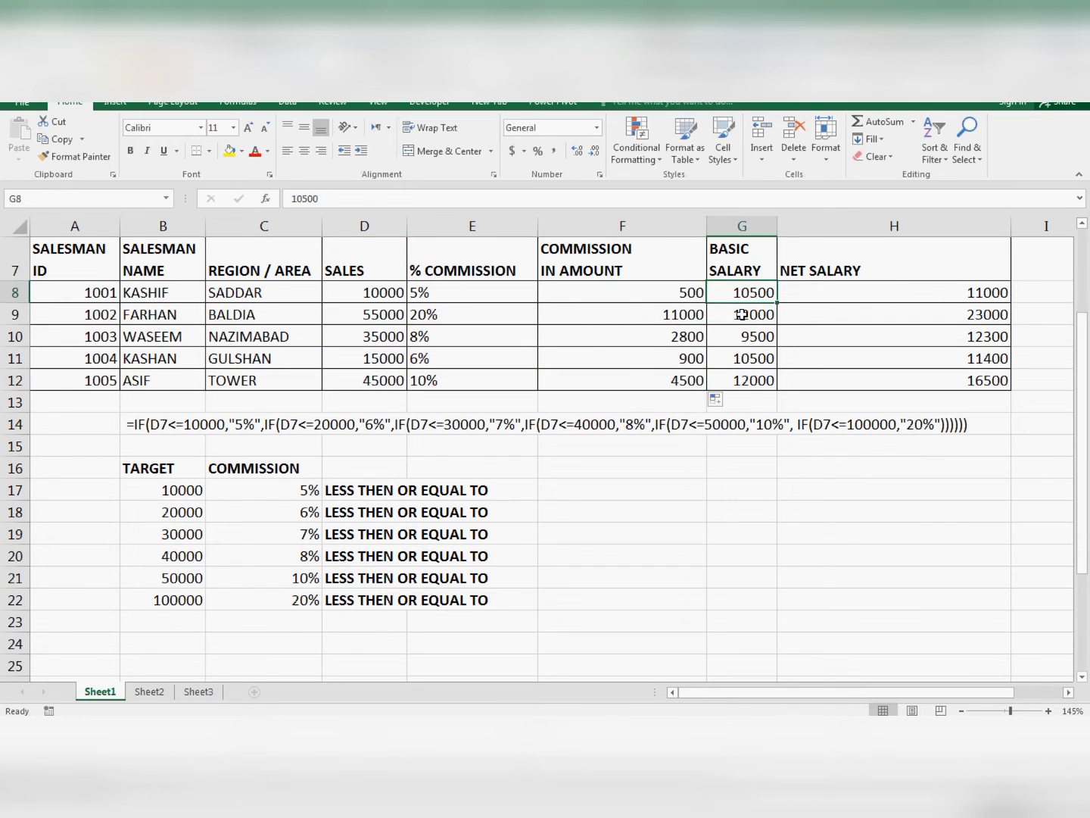
{"action": "left_click", "coordinate": [739, 342]}
{"action": "left_click", "coordinate": [738, 378]}
{"action": "left_click", "coordinate": [742, 296]}
{"action": "left_click", "coordinate": [742, 317]}
{"action": "left_click", "coordinate": [741, 380]}
{"action": "left_click", "coordinate": [742, 294]}
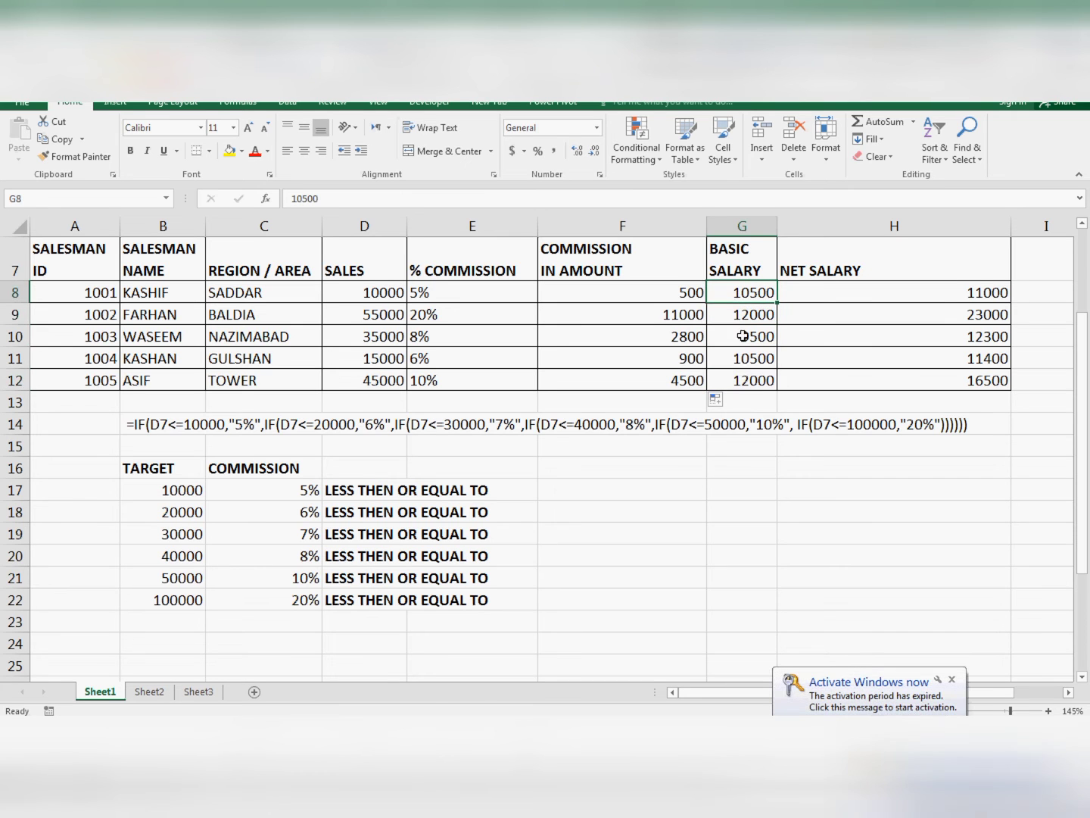
{"action": "left_click", "coordinate": [742, 358]}
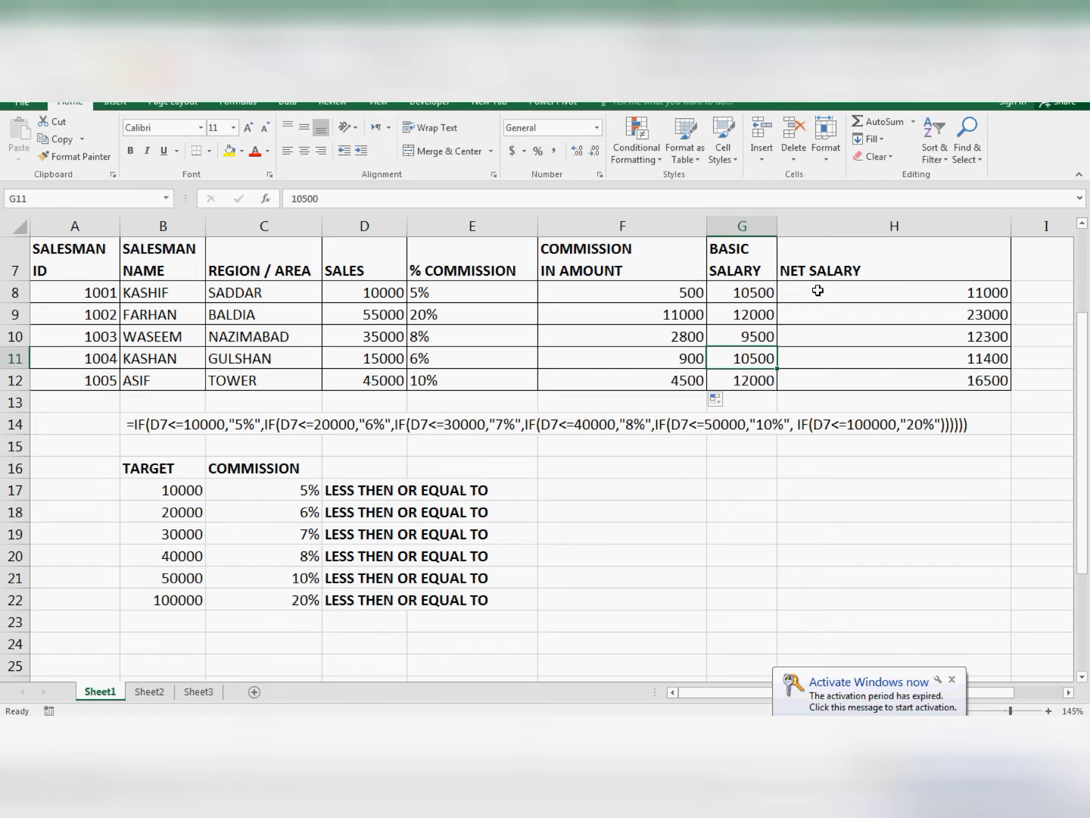
- Clear the existing contents of the NET SALARY cells H8:H12
{"action": "left_click_drag", "start_coordinate": [908, 290], "coordinate": [927, 376]}
{"action": "key", "text": "Delete"}
{"action": "left_click", "coordinate": [901, 309]}
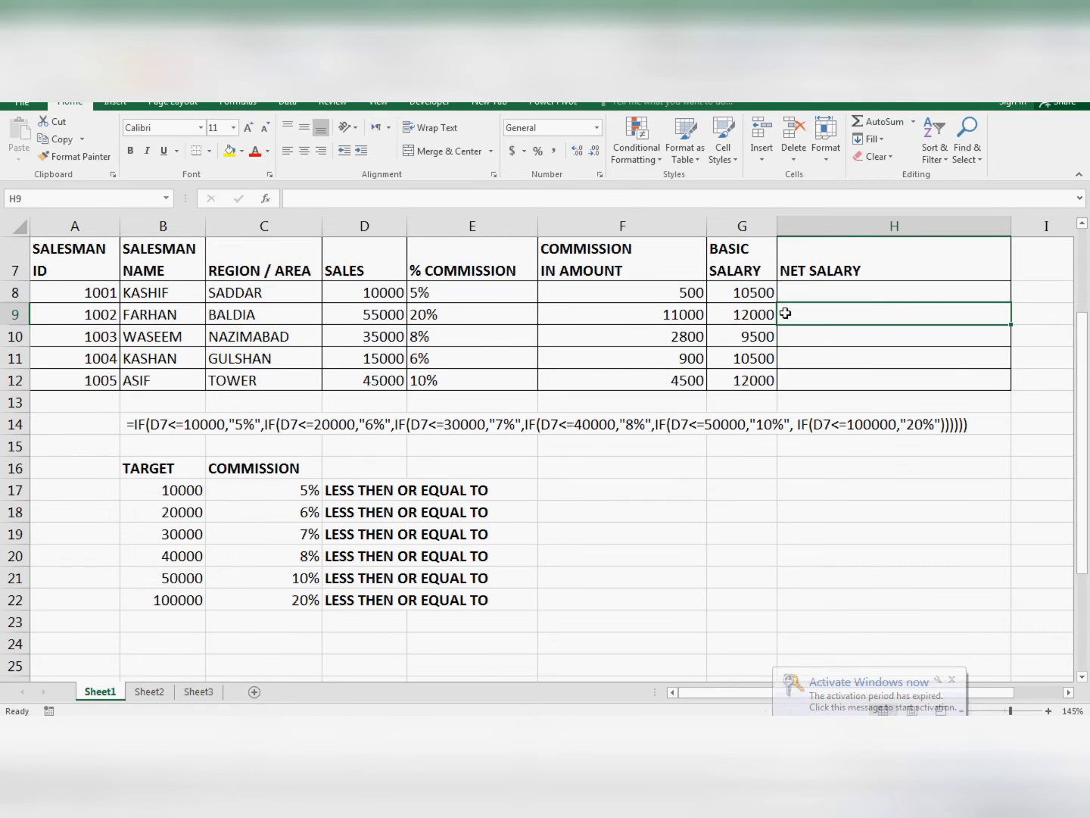
- Review the BASIC SALARY values in G8:G12 and the COMMISSION IN AMOUNT values in F8:F12
{"action": "left_click", "coordinate": [753, 299]}
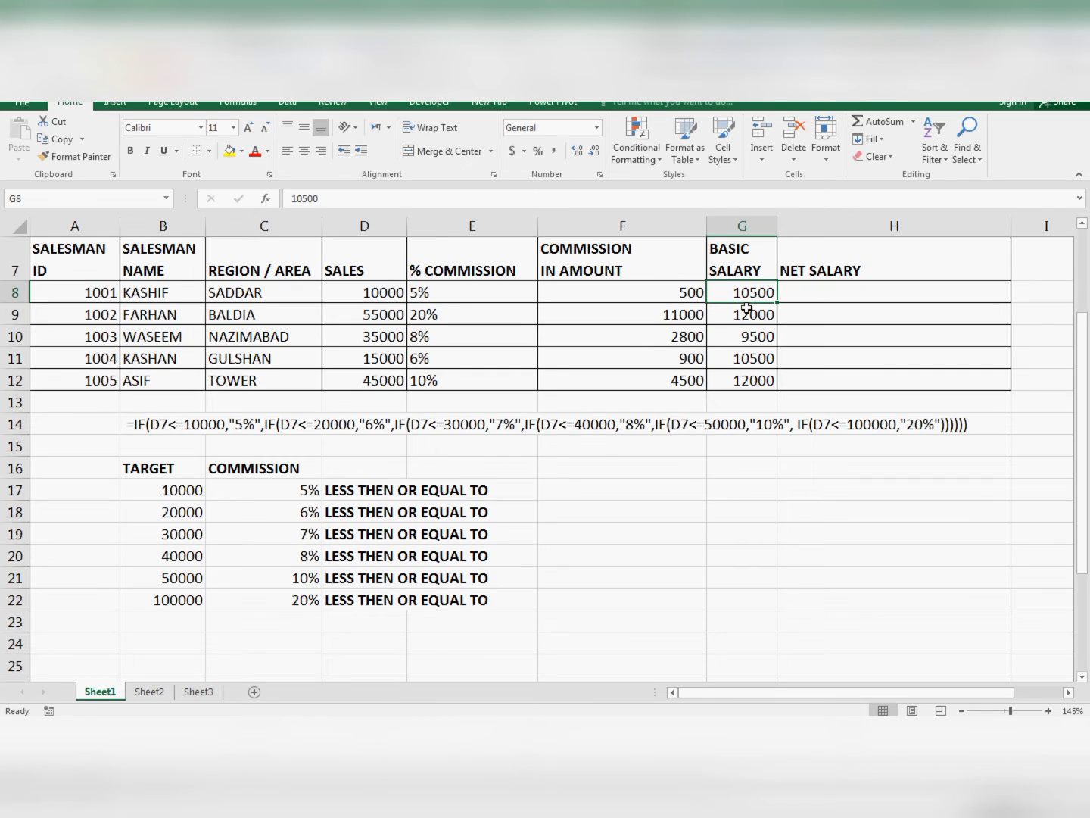
{"action": "left_click", "coordinate": [744, 354]}
{"action": "left_click", "coordinate": [743, 292]}
{"action": "left_click", "coordinate": [754, 317]}
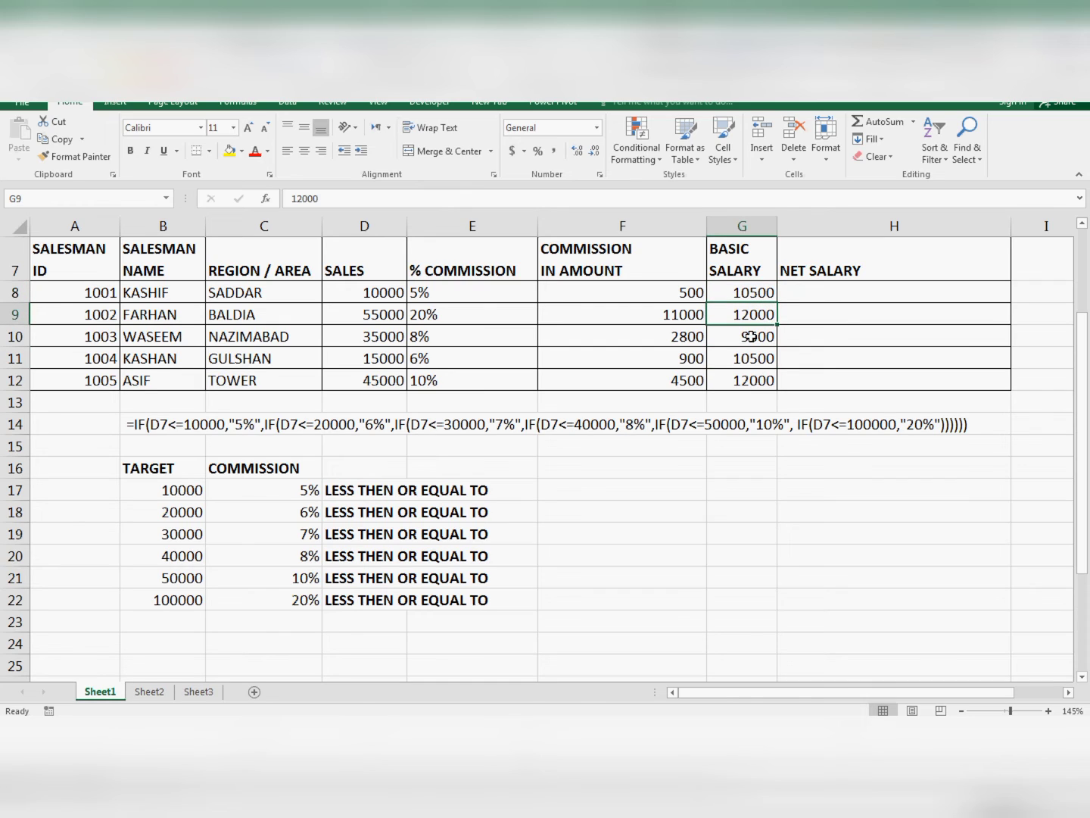
{"action": "left_click", "coordinate": [750, 336]}
{"action": "left_click", "coordinate": [750, 377]}
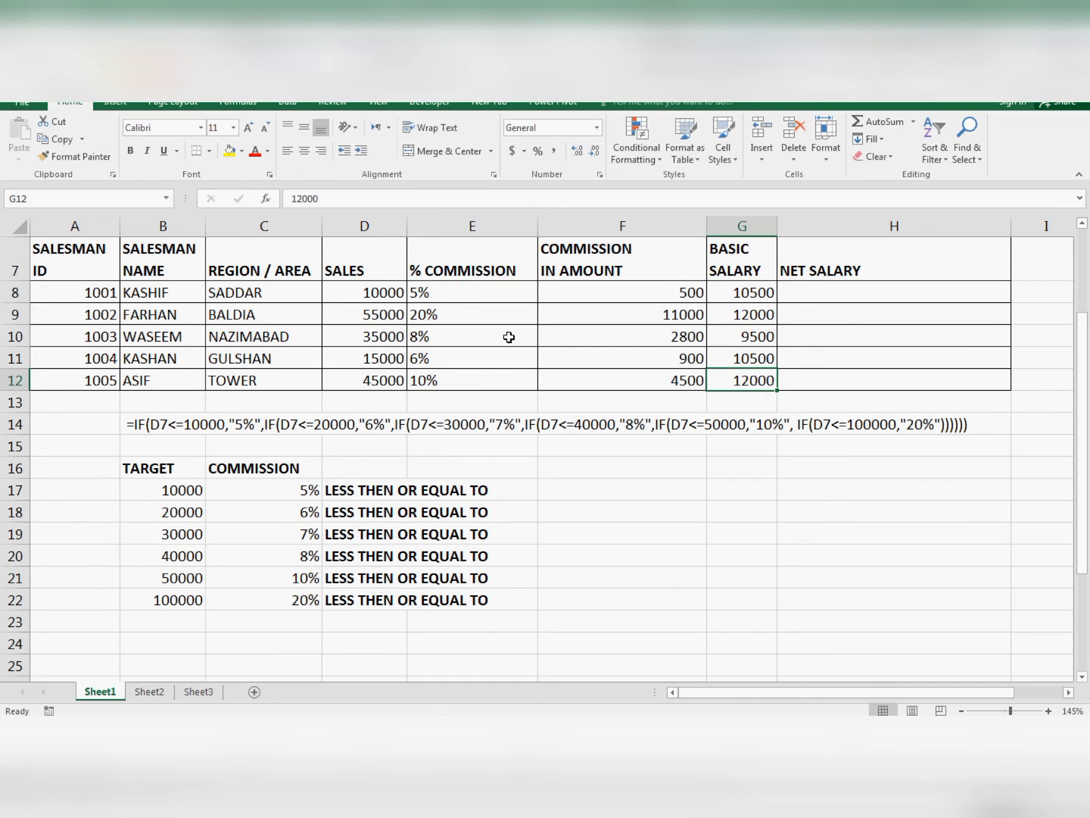
{"action": "left_click_drag", "start_coordinate": [667, 292], "coordinate": [672, 374]}
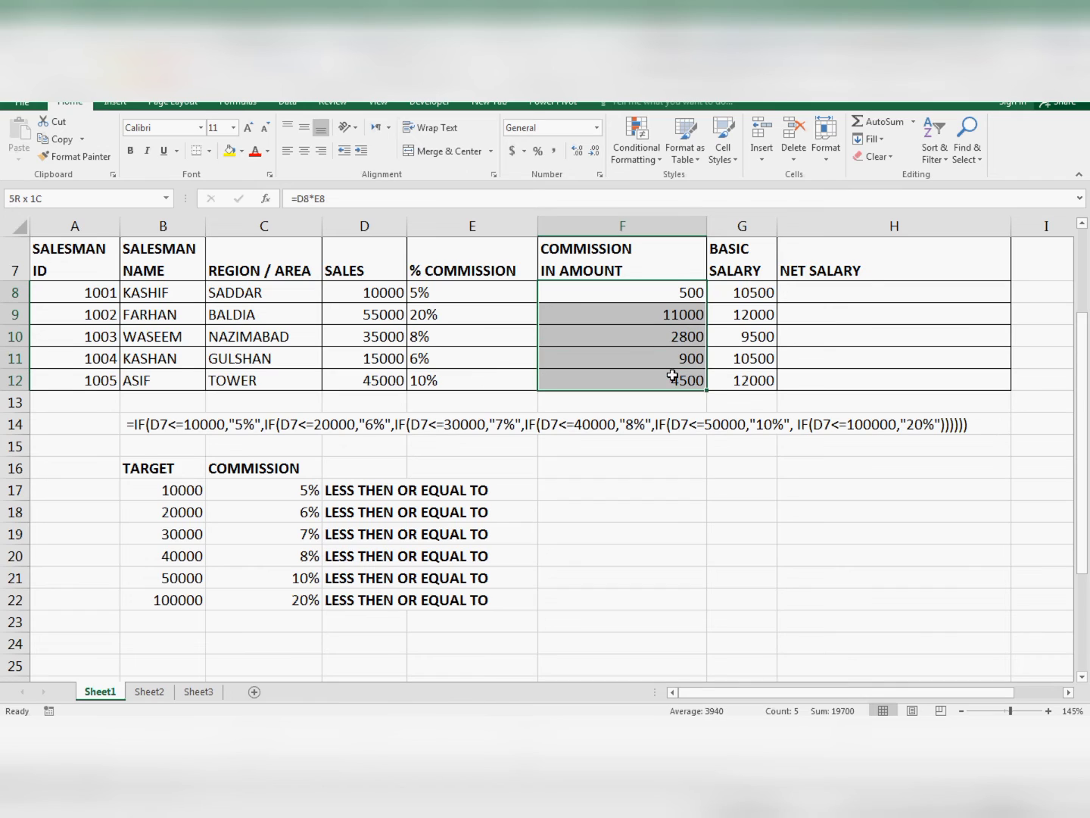
{"action": "left_click", "coordinate": [655, 340]}
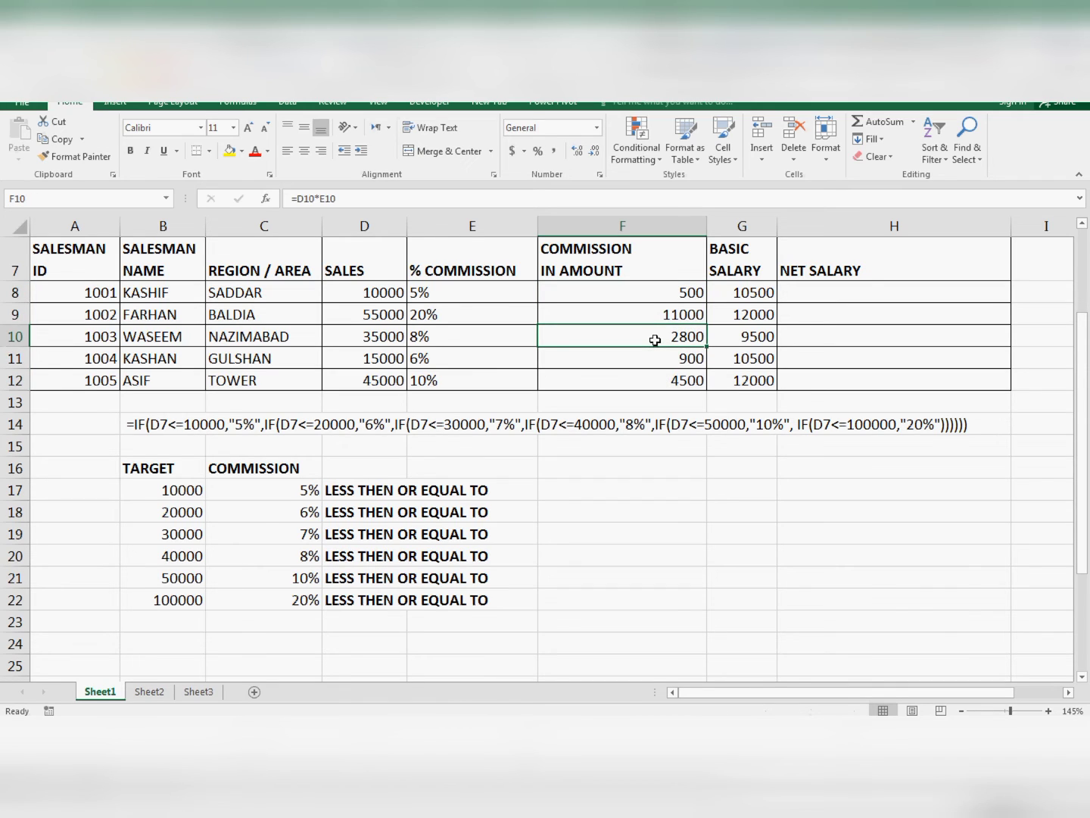
- Check the sales, commission percentage and commission amount cells in rows 8 to 10, along with the basic salary in G8
{"action": "left_click", "coordinate": [383, 293]}
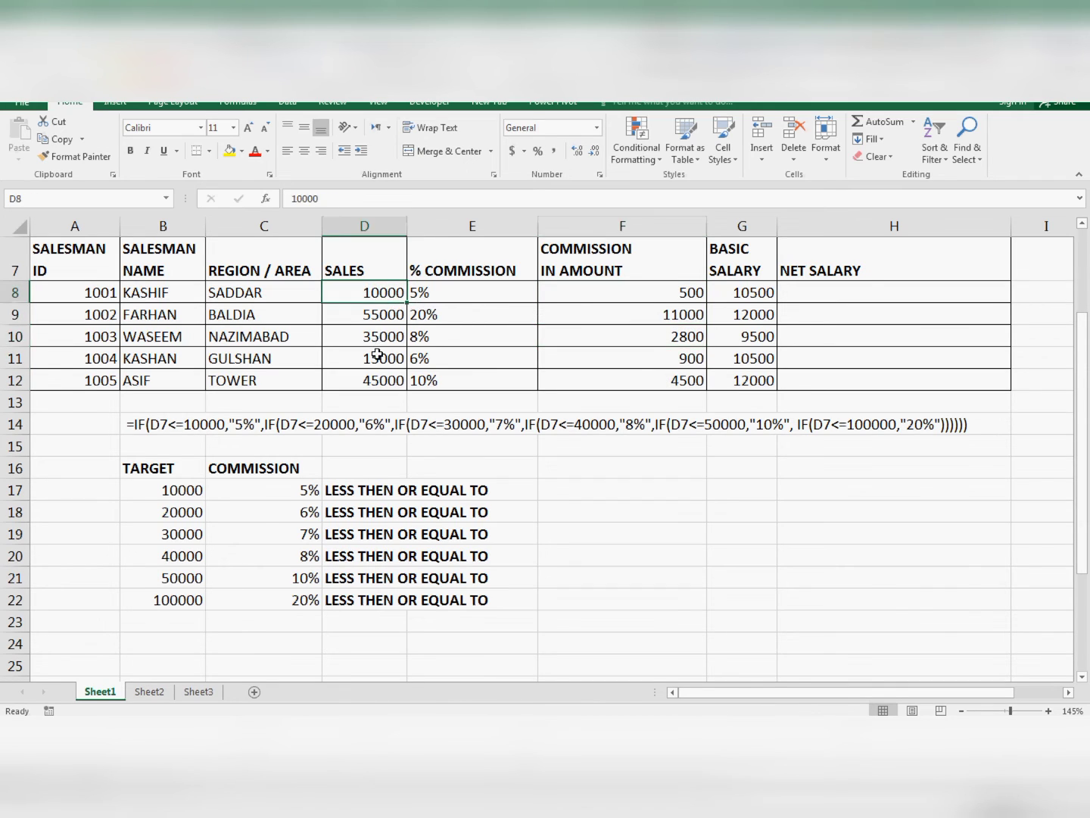
{"action": "left_click", "coordinate": [378, 339]}
{"action": "left_click", "coordinate": [409, 298]}
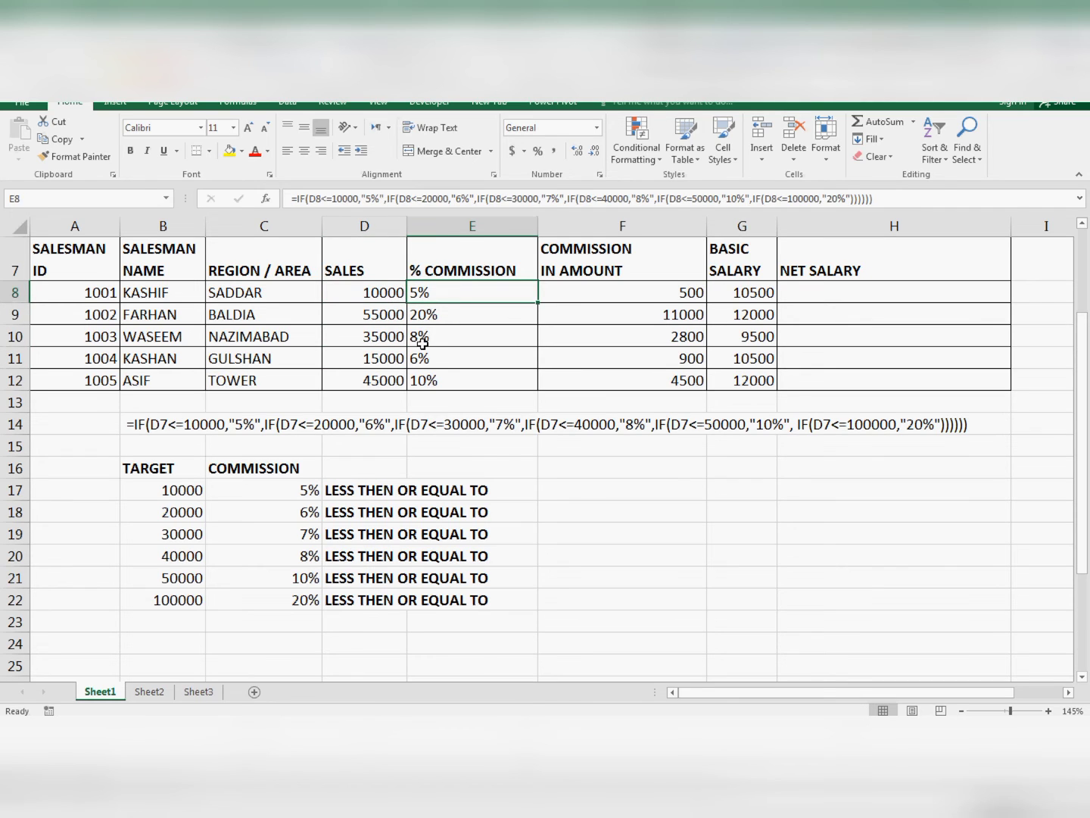
{"action": "left_click", "coordinate": [455, 341]}
{"action": "left_click", "coordinate": [664, 296]}
{"action": "left_click", "coordinate": [669, 334]}
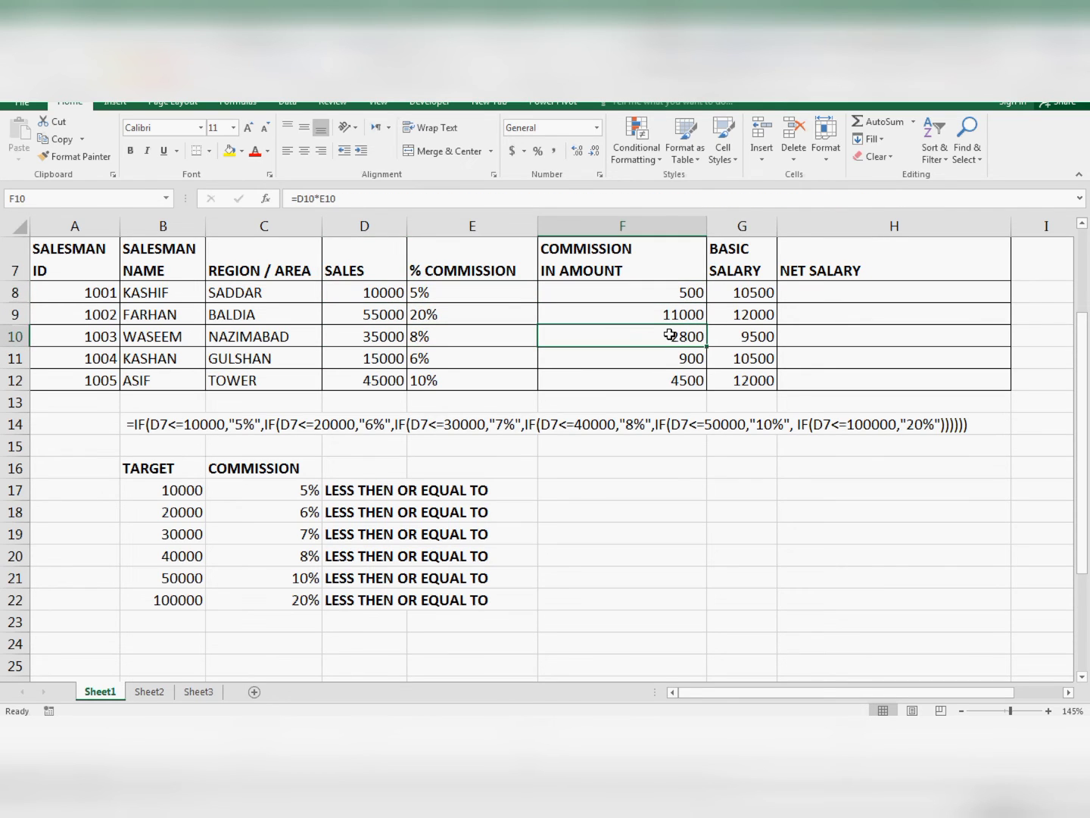
{"action": "left_click", "coordinate": [673, 289]}
{"action": "left_click", "coordinate": [672, 314]}
{"action": "left_click", "coordinate": [672, 327]}
{"action": "left_click", "coordinate": [672, 294]}
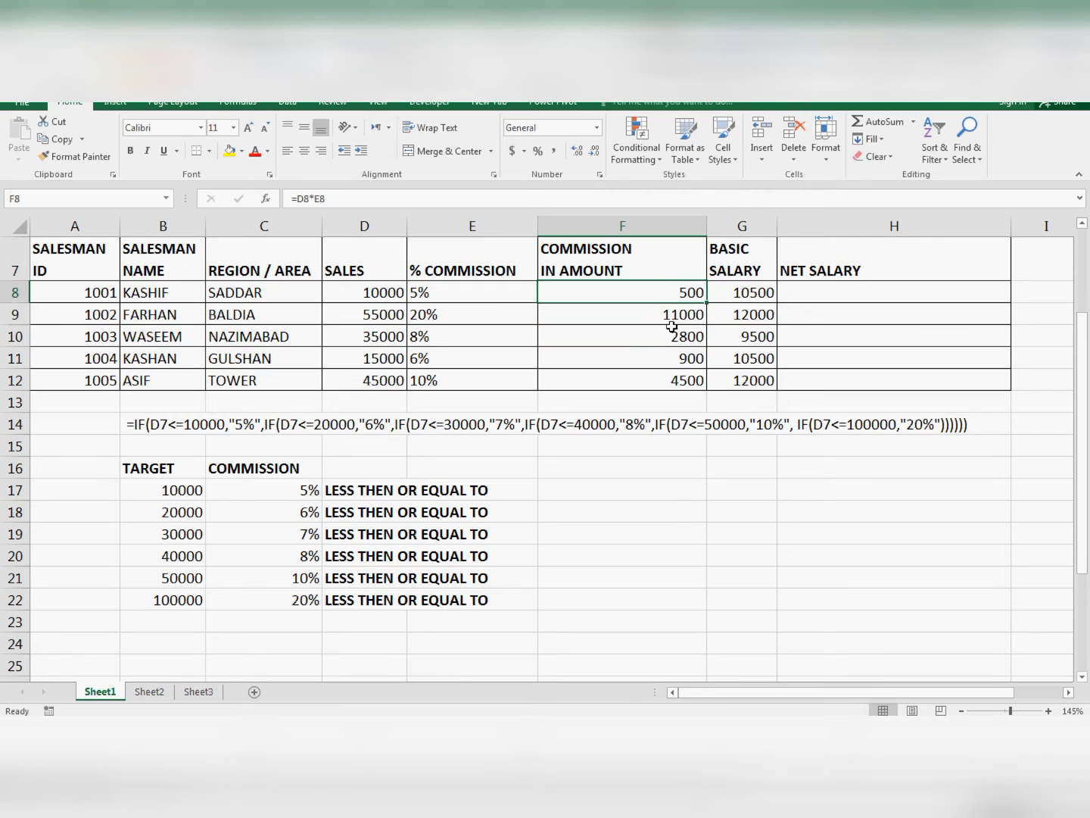
{"action": "left_click", "coordinate": [672, 333]}
{"action": "left_click", "coordinate": [757, 292]}
- Enter the formula =F8+G8 in the NET SALARY cell H8 and fill it down to H12
{"action": "left_click", "coordinate": [847, 293]}
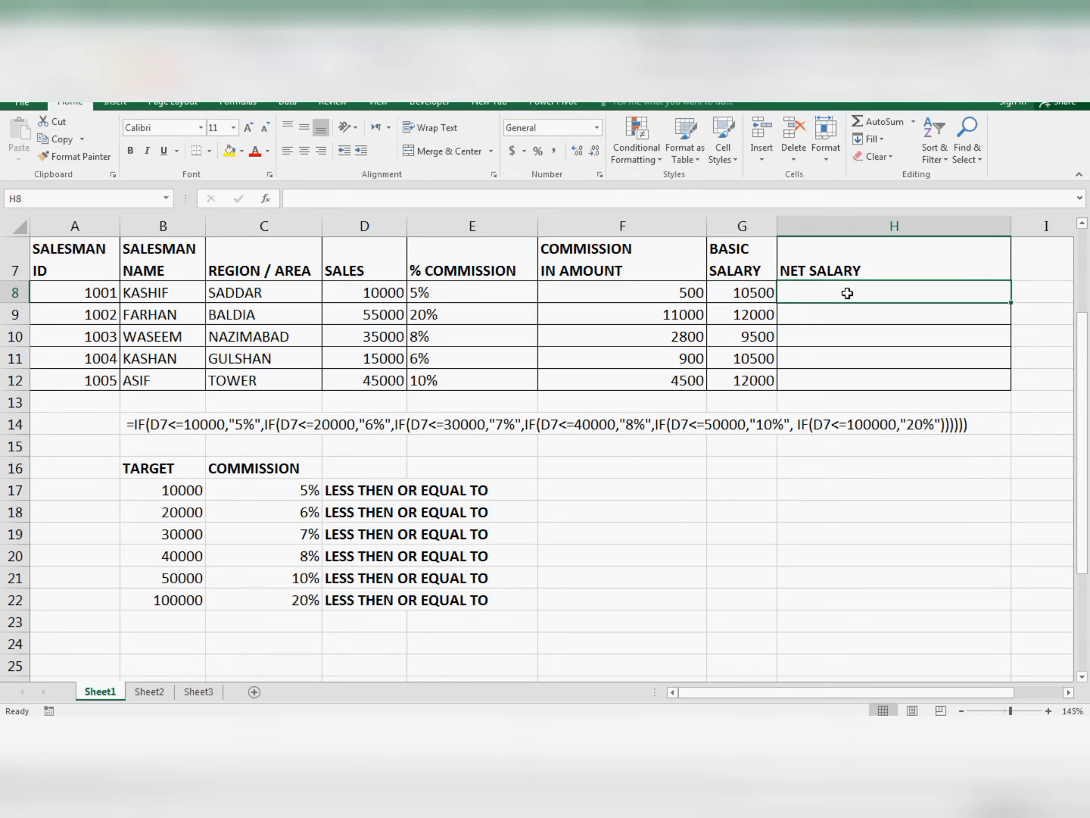
{"action": "type", "text": "="}
{"action": "key", "text": "Left"}
{"action": "key", "text": "Left"}
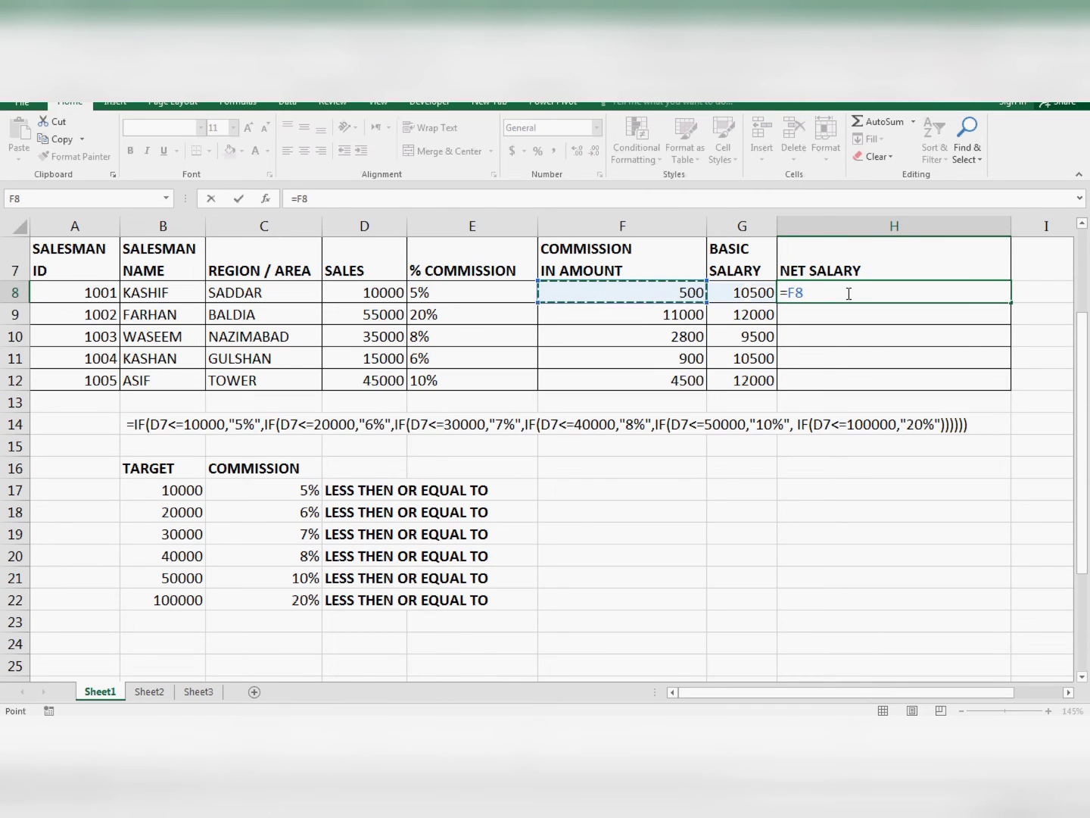
{"action": "type", "text": "+"}
{"action": "key", "text": "Left"}
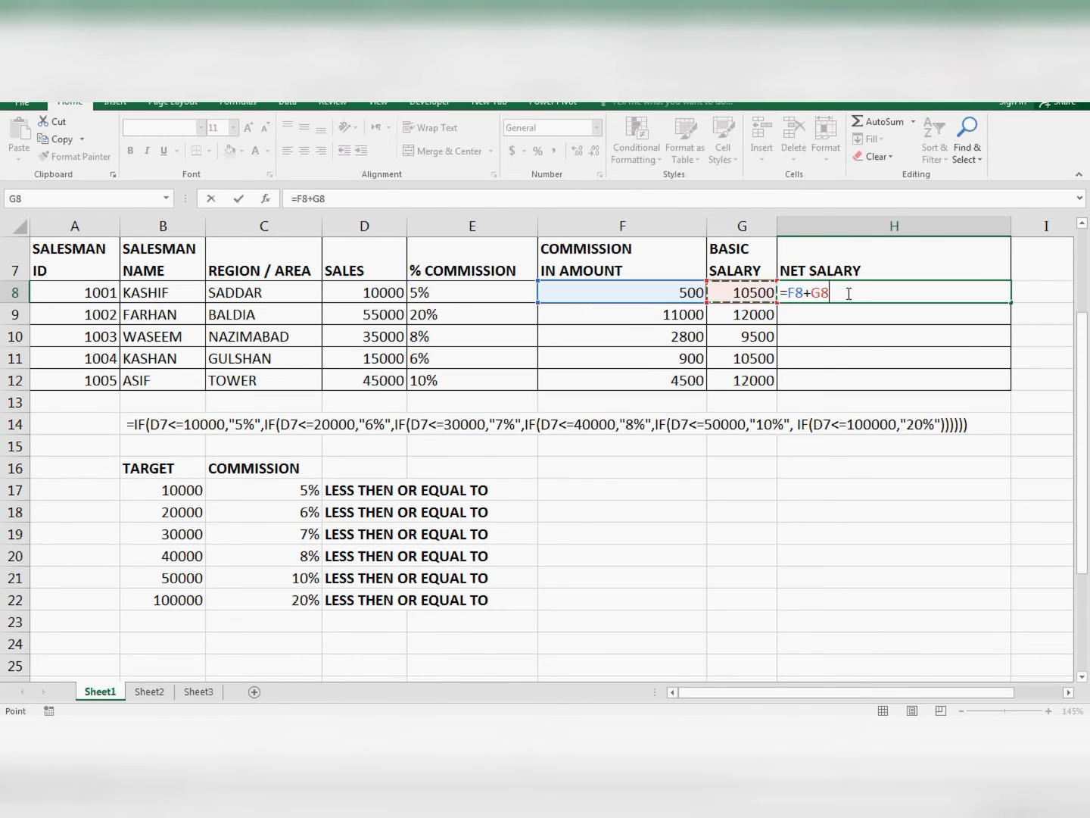
{"action": "key", "text": "Return"}
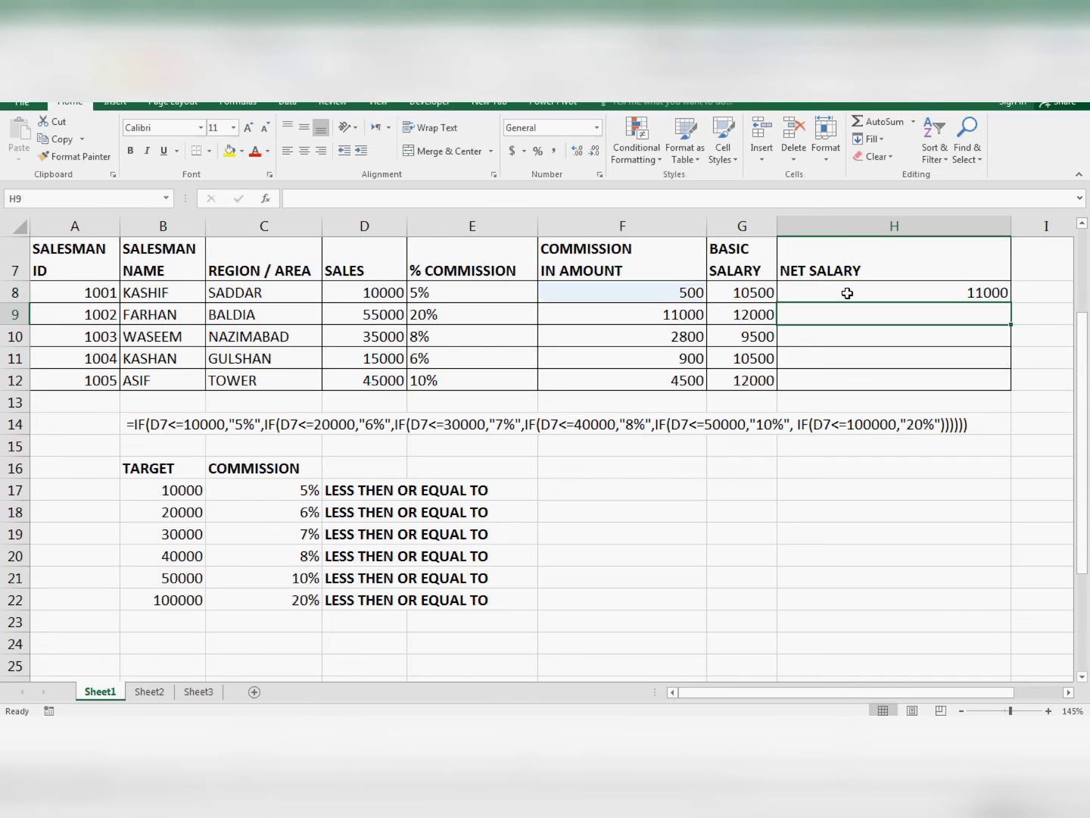
{"action": "left_click", "coordinate": [921, 300]}
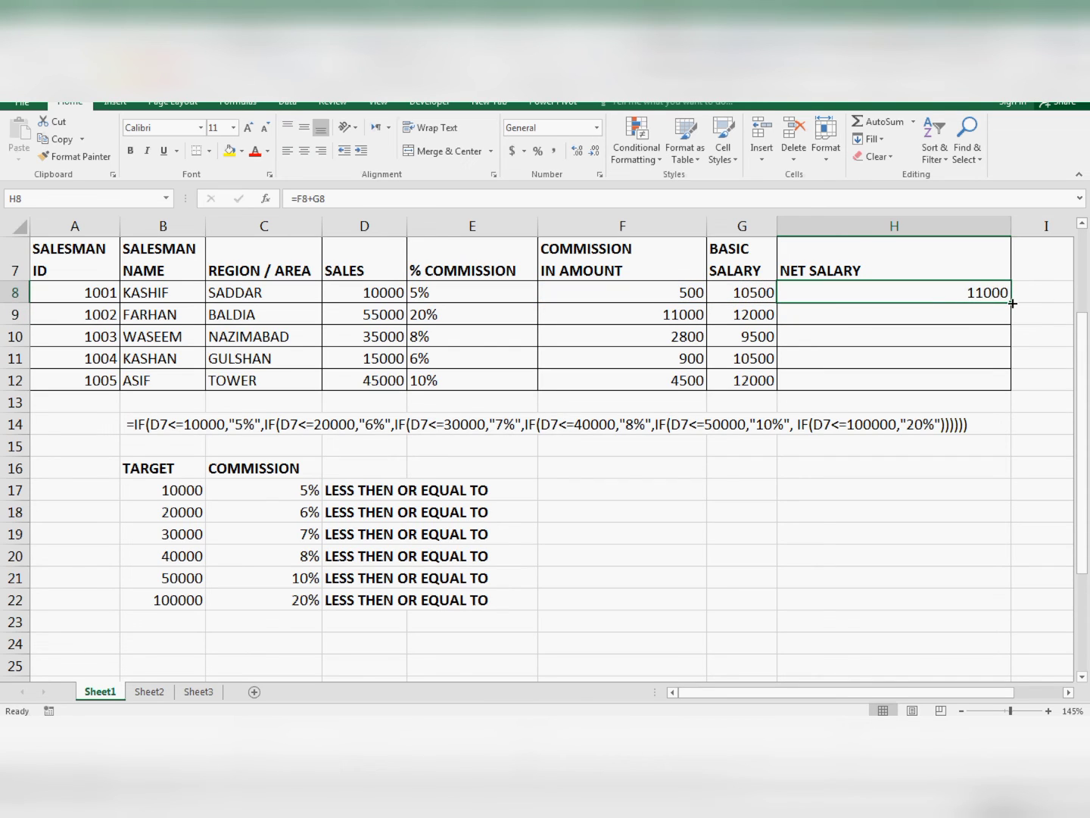
{"action": "left_click_drag", "start_coordinate": [1010, 302], "coordinate": [969, 392]}
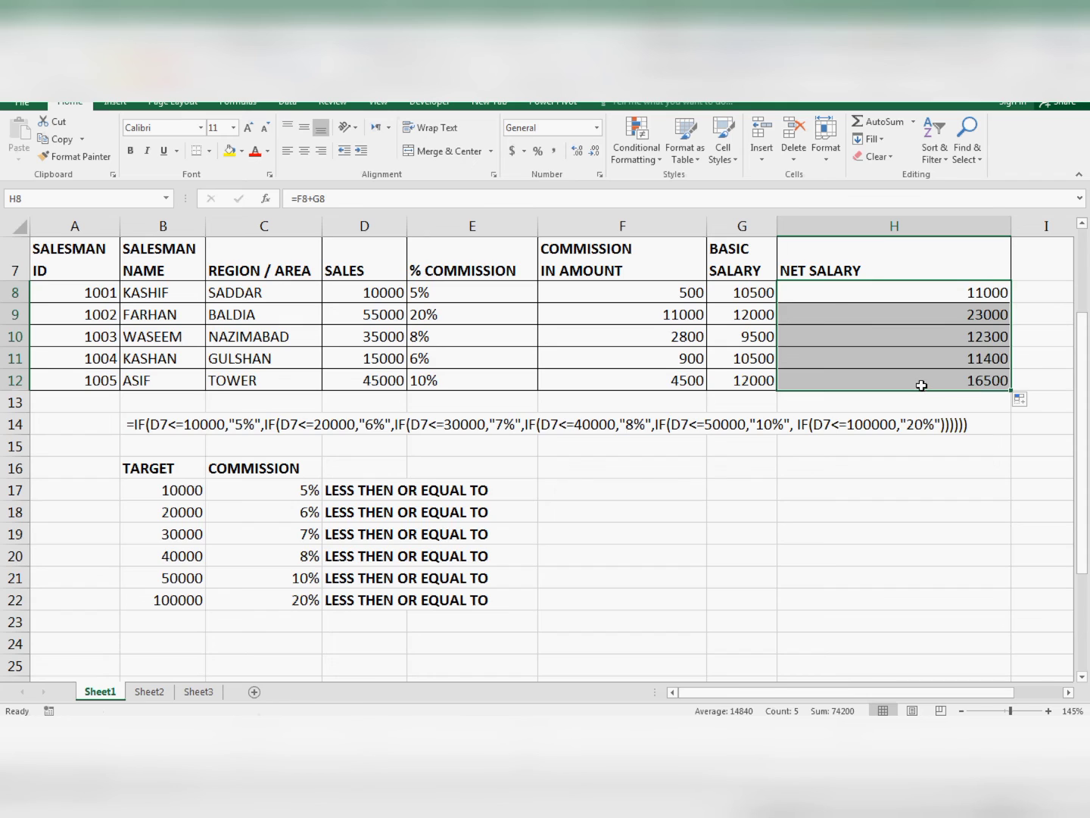
- Compare the calculation notes in F6 and H6 with the formulas in row 8 for commission percentage, commission amount and net salary
{"action": "scroll", "coordinate": [920, 382], "scroll_direction": "up", "scroll_amount": 2}
{"action": "left_click", "coordinate": [607, 363]}
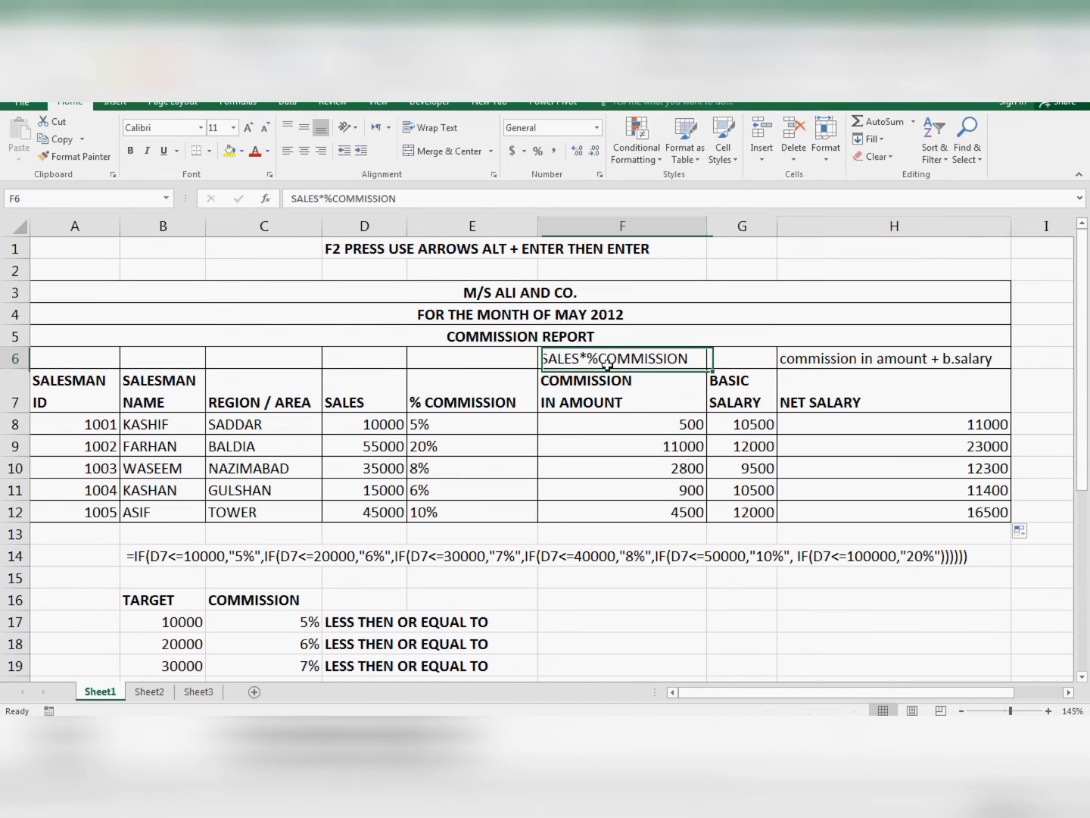
{"action": "key", "text": "Down"}
{"action": "key", "text": "Down"}
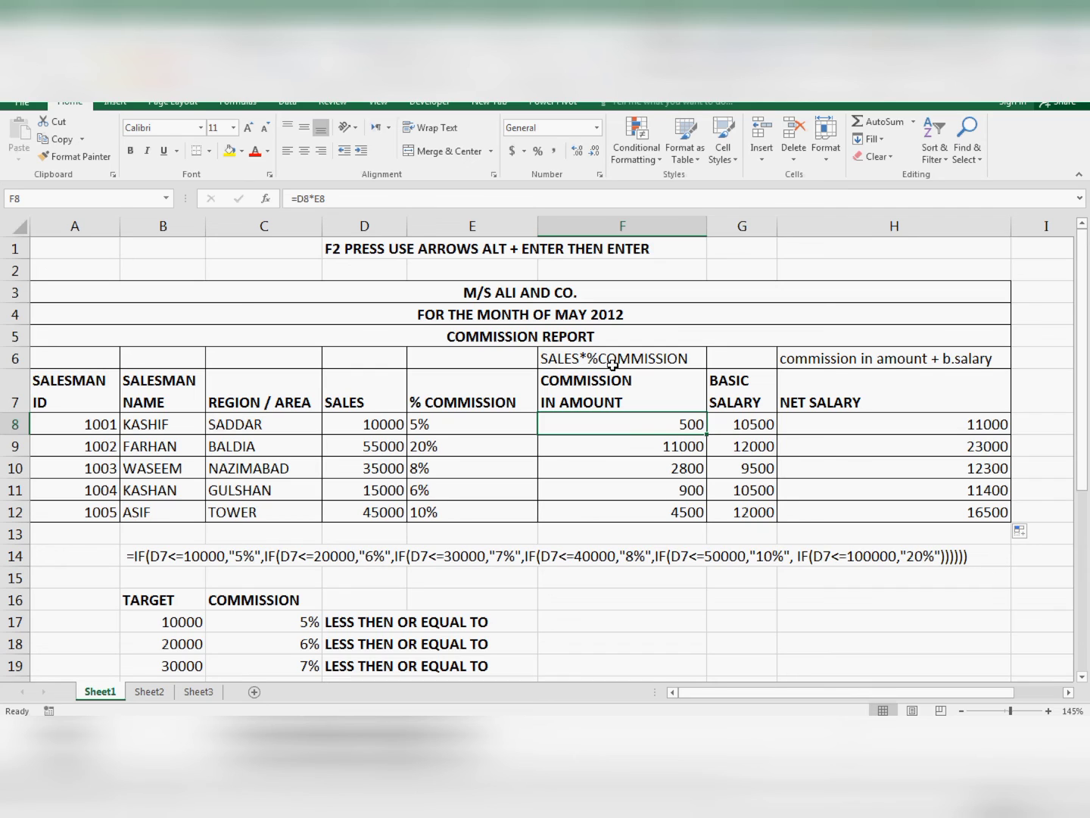
{"action": "left_click", "coordinate": [848, 362]}
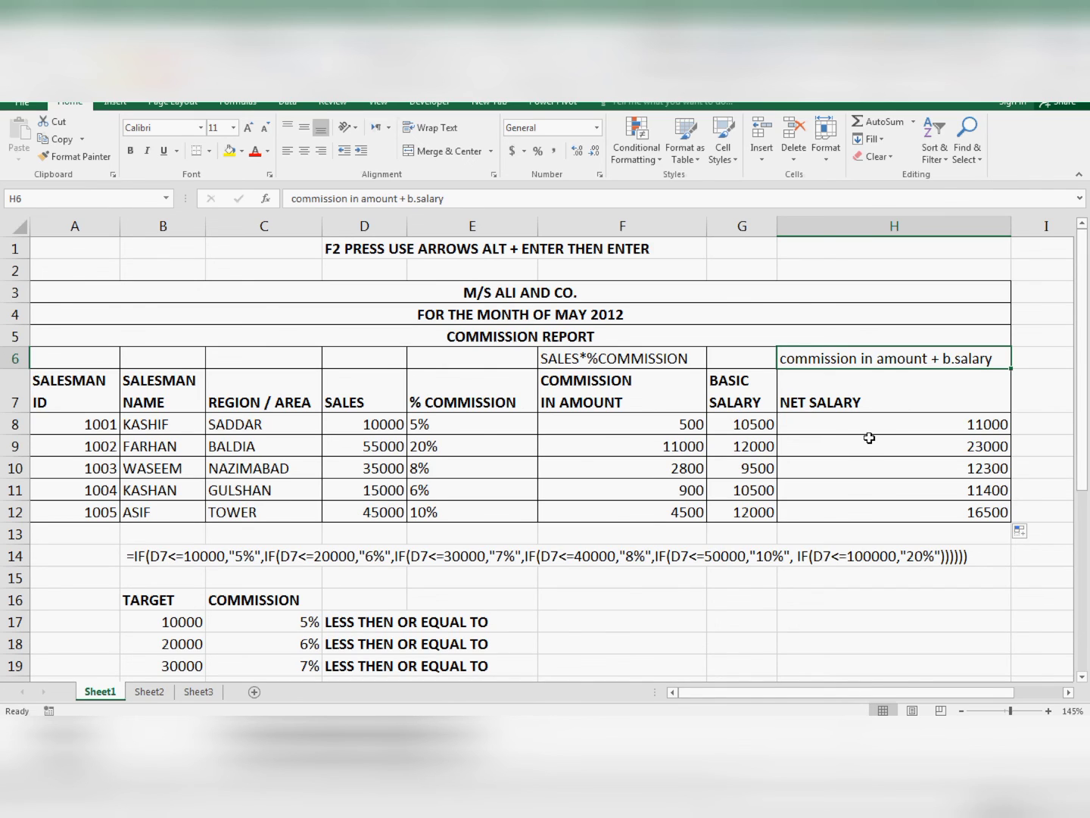
{"action": "left_click", "coordinate": [802, 429]}
{"action": "left_click", "coordinate": [470, 421]}
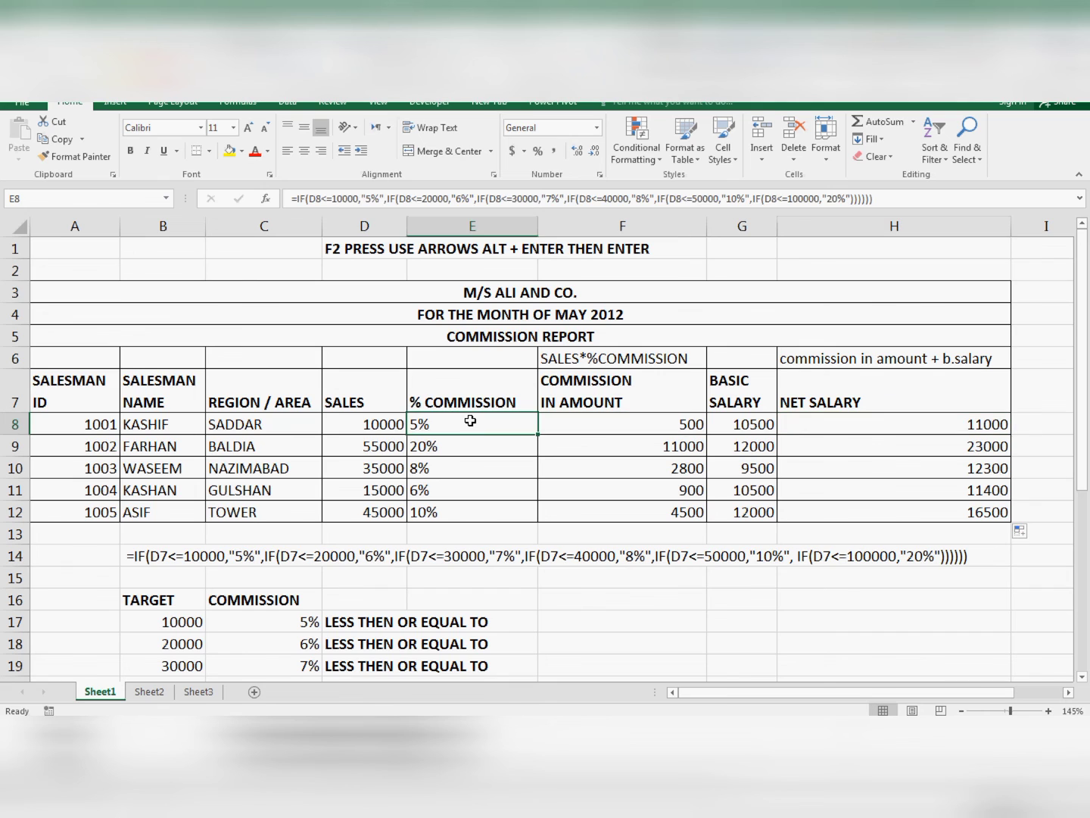
- Review the sample nested IF formula in row 14 against the TARGET and COMMISSION table in B16:C22
{"action": "scroll", "coordinate": [470, 420], "scroll_direction": "down", "scroll_amount": 1}
{"action": "left_click", "coordinate": [365, 491]}
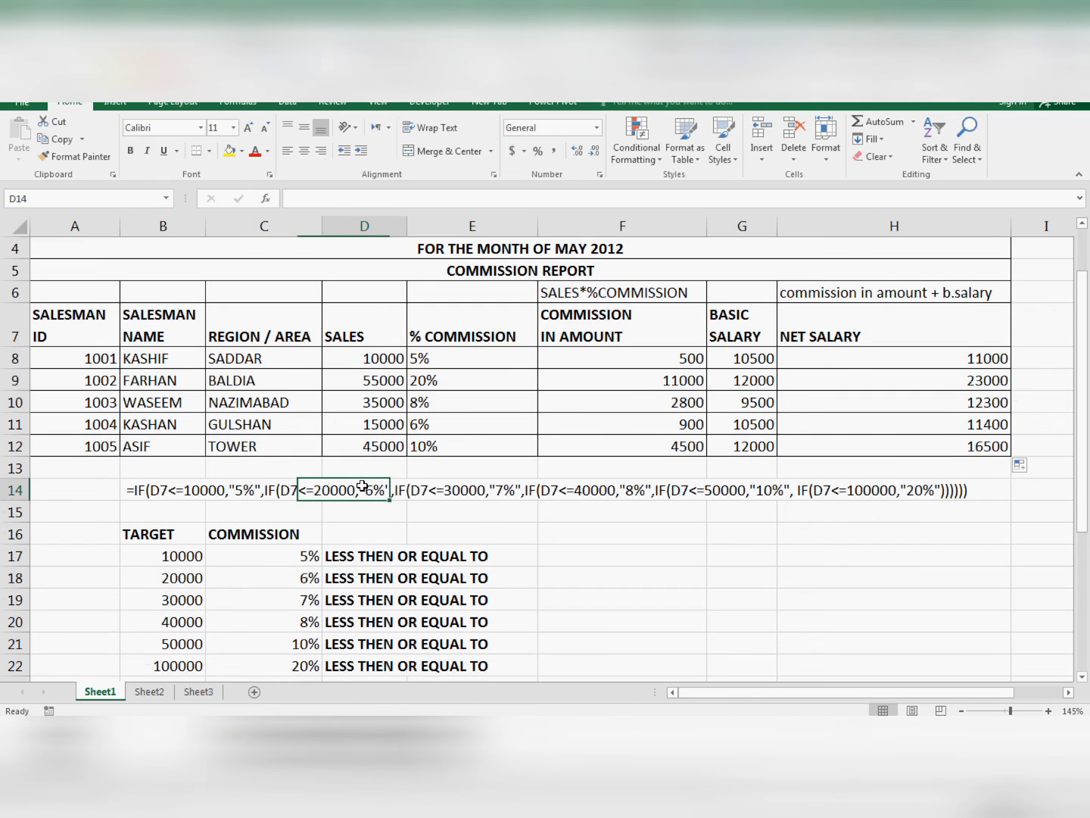
{"action": "scroll", "coordinate": [358, 519], "scroll_direction": "down", "scroll_amount": 1}
{"action": "scroll", "coordinate": [358, 520], "scroll_direction": "down", "scroll_amount": 2}
{"action": "left_click", "coordinate": [246, 492]}
{"action": "left_click", "coordinate": [261, 555]}
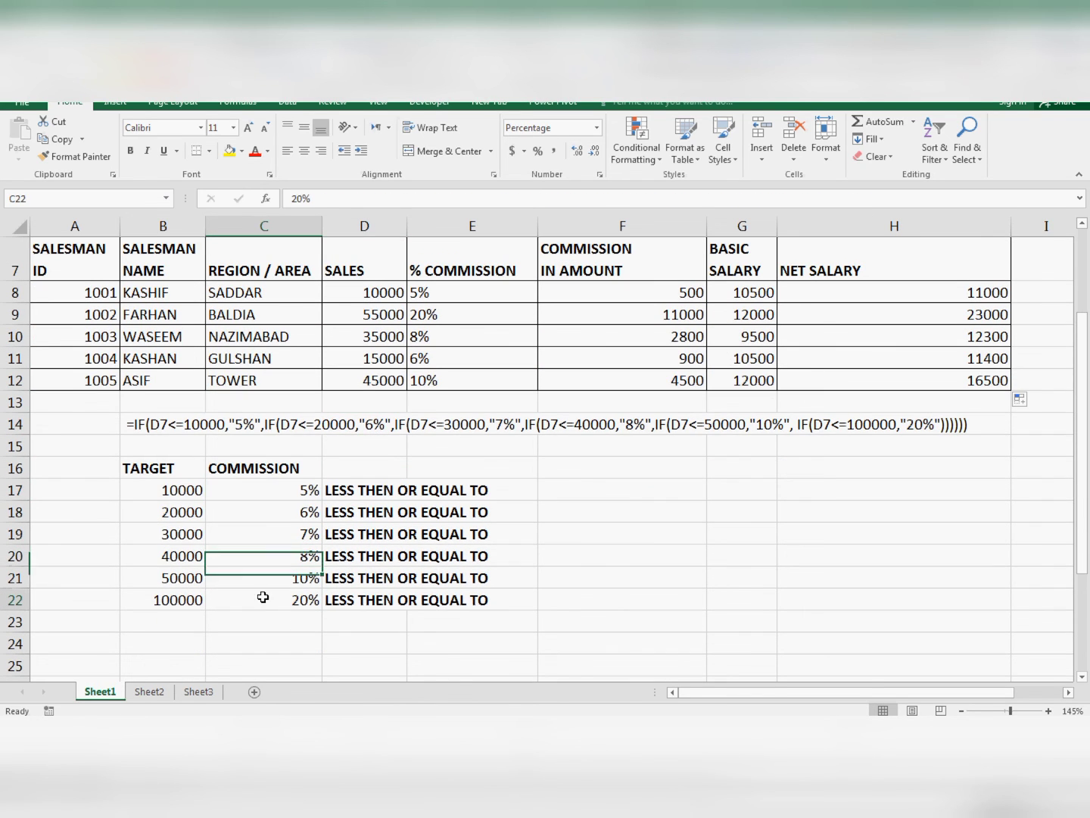
{"action": "left_click", "coordinate": [263, 598]}
{"action": "left_click", "coordinate": [286, 534]}
{"action": "left_click", "coordinate": [275, 491]}
{"action": "left_click", "coordinate": [280, 577]}
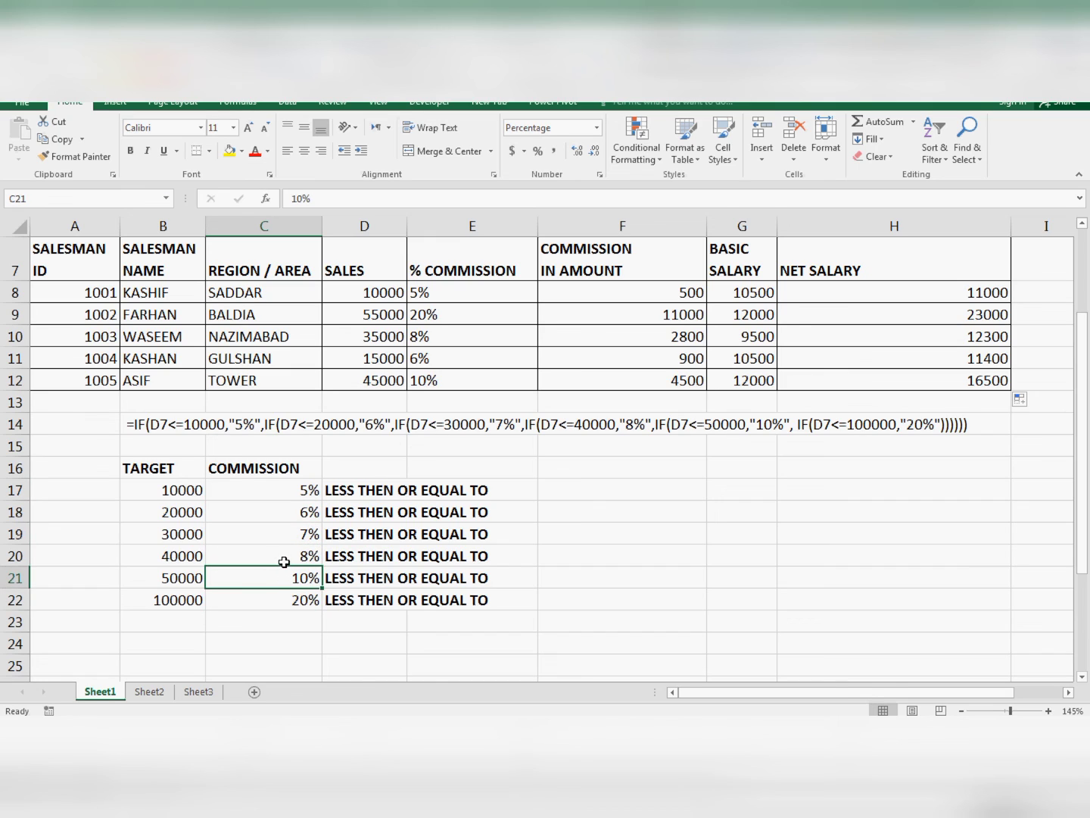
{"action": "left_click", "coordinate": [187, 491]}
{"action": "left_click", "coordinate": [195, 554]}
{"action": "left_click", "coordinate": [193, 578]}
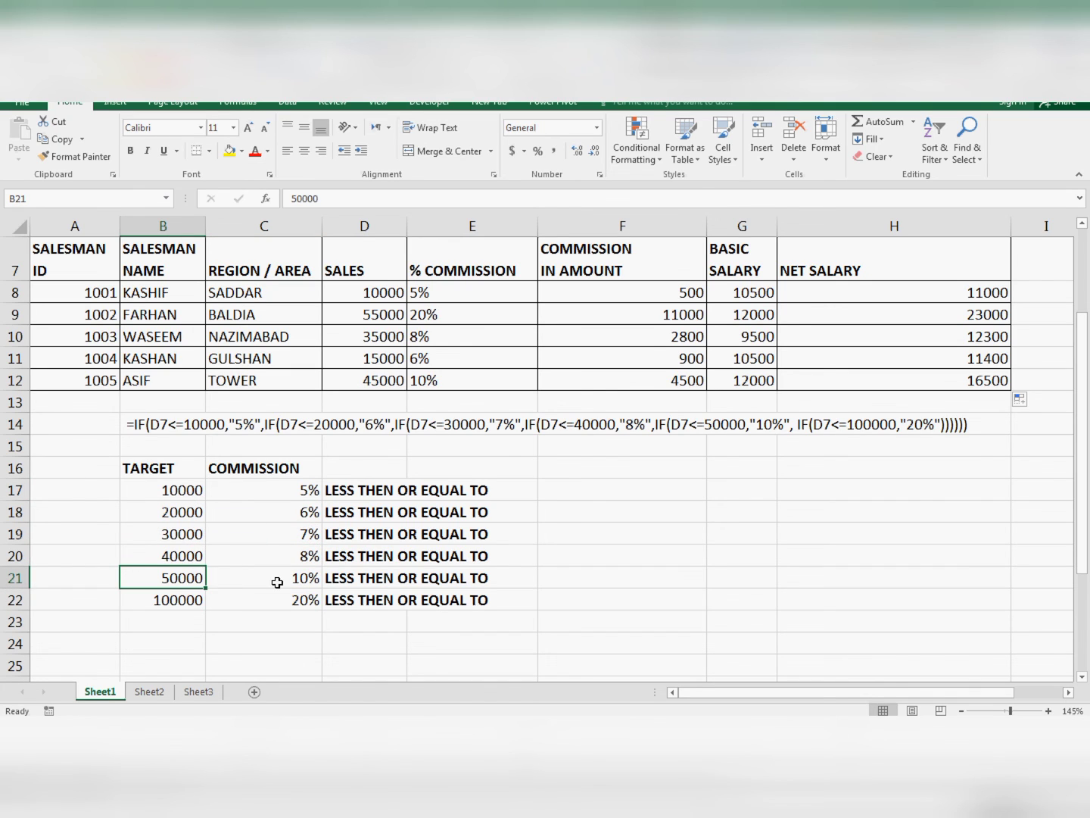
{"action": "scroll", "coordinate": [277, 579], "scroll_direction": "up", "scroll_amount": 1}
{"action": "left_click", "coordinate": [611, 549]}
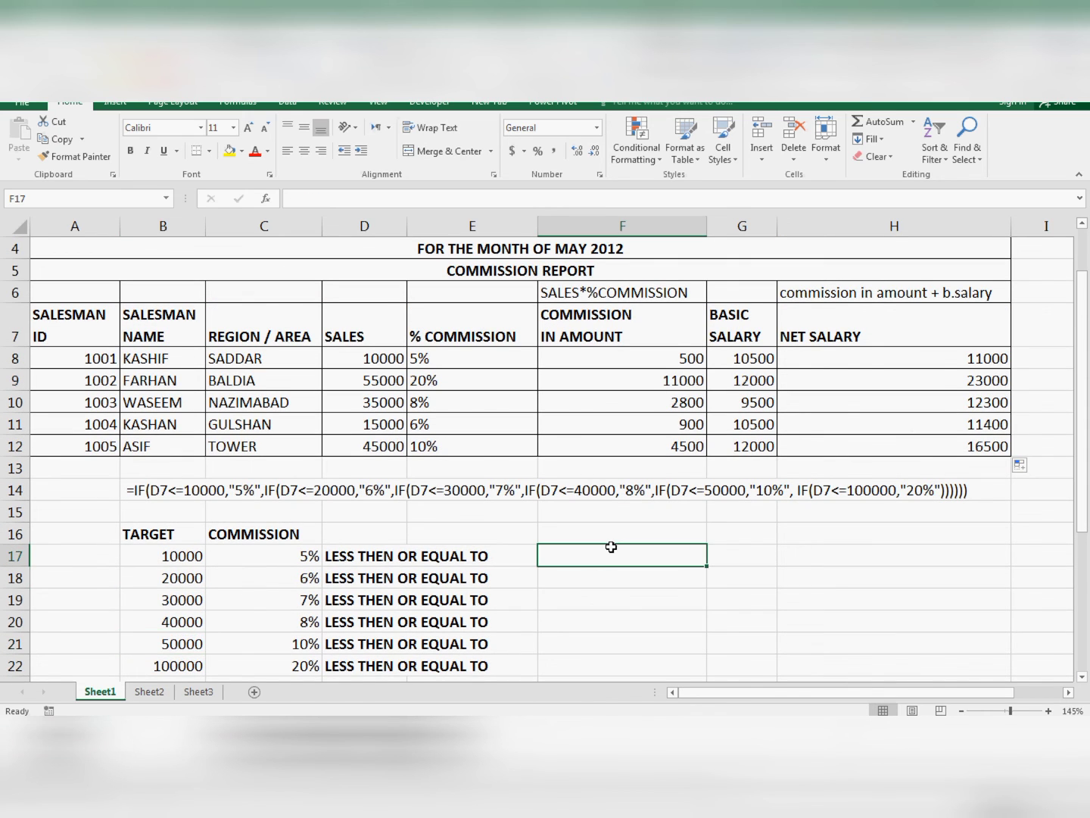
{"action": "scroll", "coordinate": [604, 548], "scroll_direction": "up", "scroll_amount": 1}
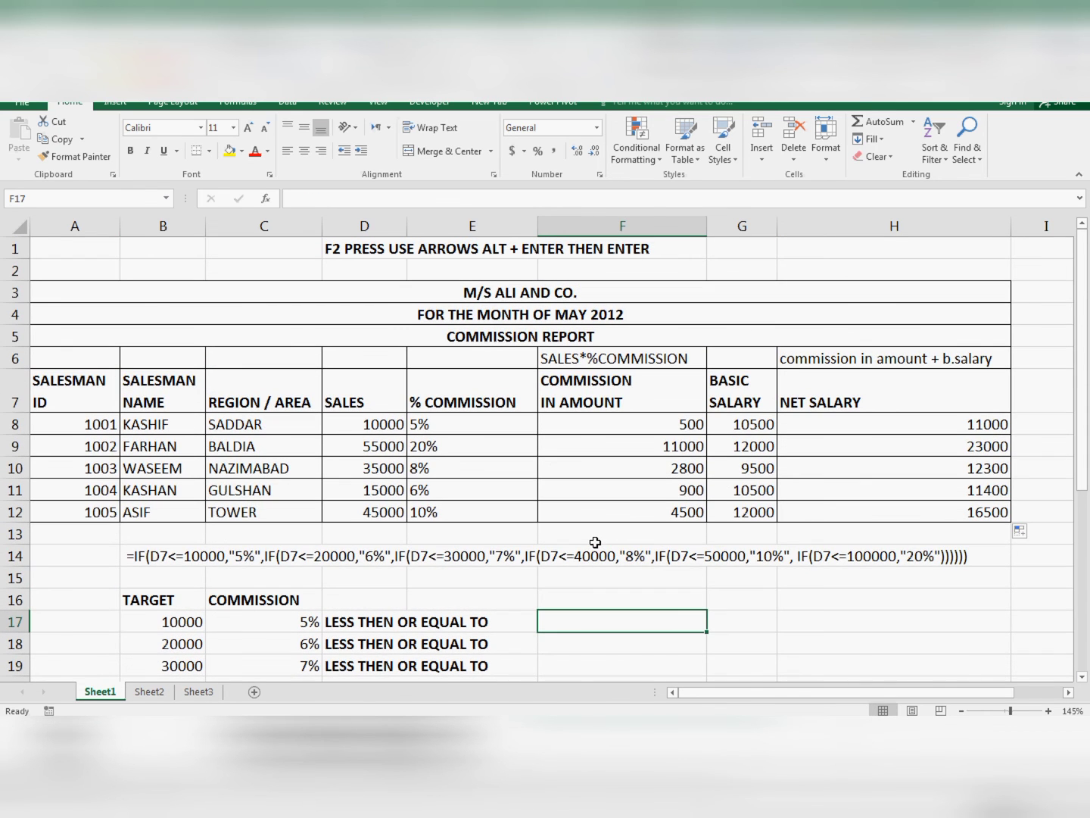